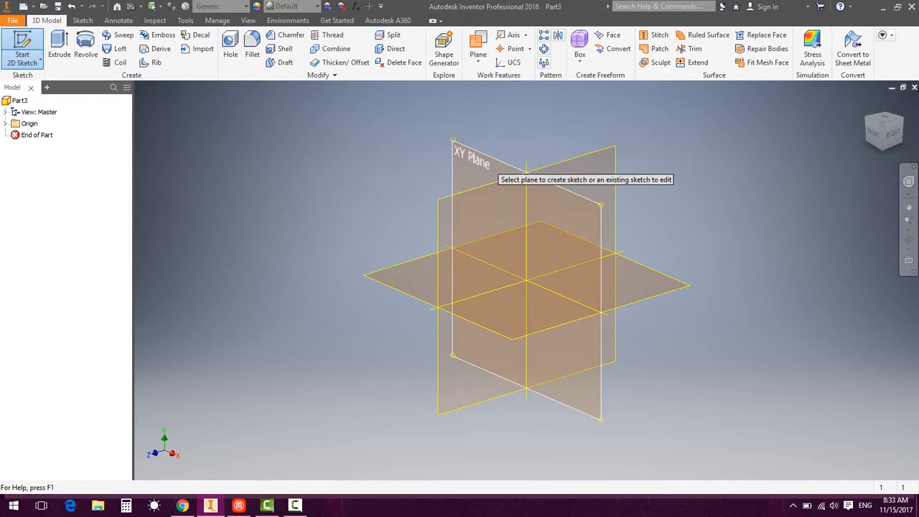
# Sketch a 25 in by 15 in center-point rectangle on the XY plane, centered on the origin, and finish the sketch.
pyautogui.click(494, 173)
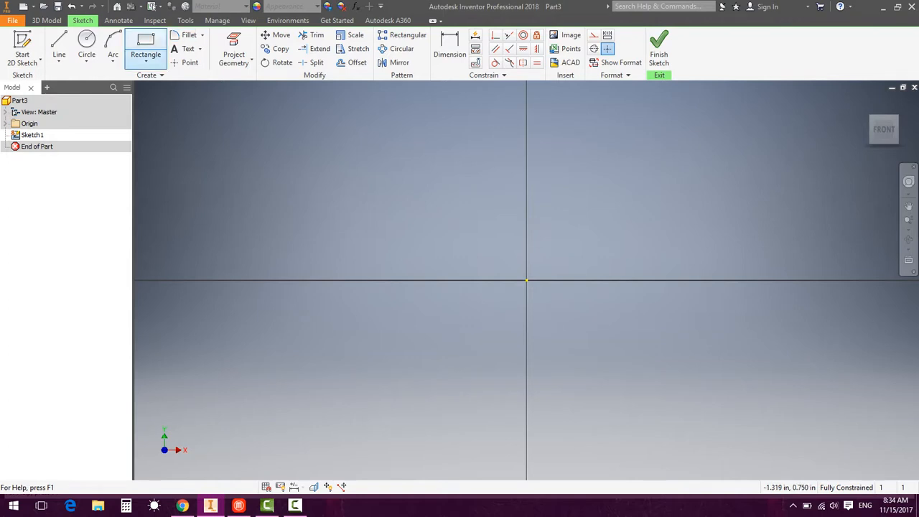
pyautogui.click(145, 61)
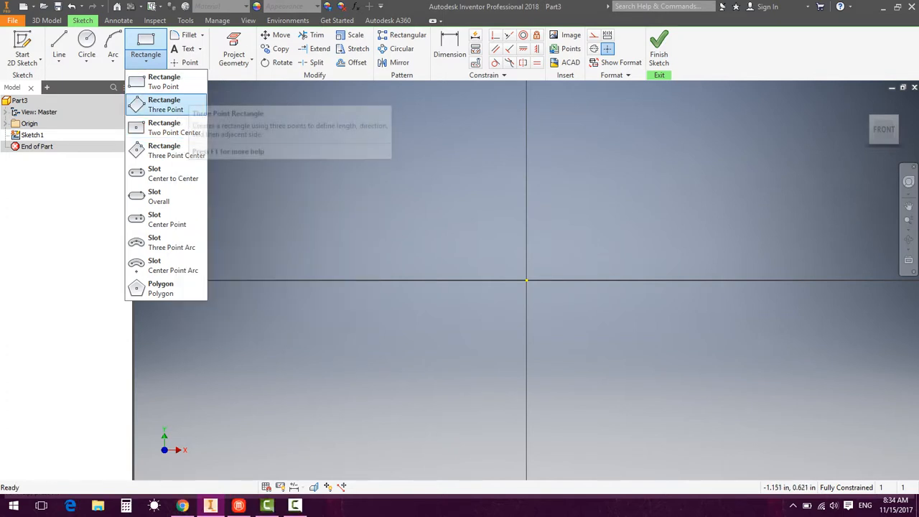
pyautogui.click(173, 127)
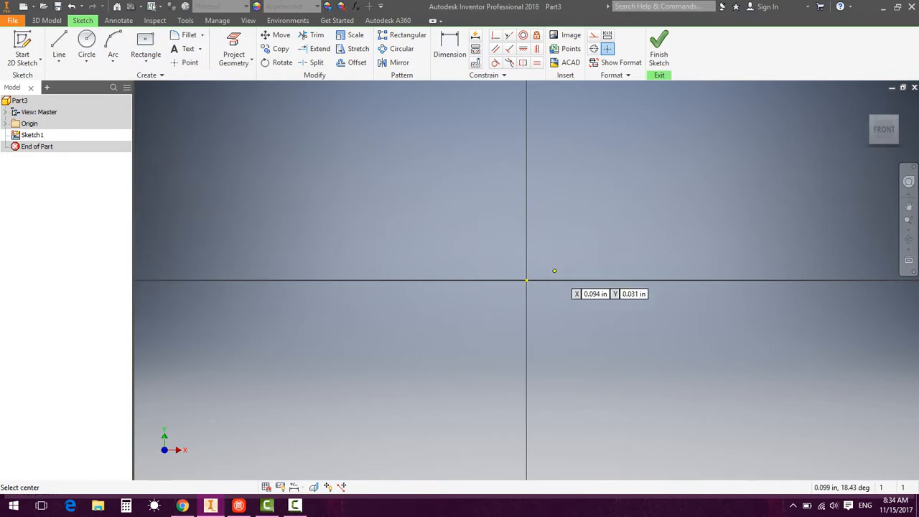
pyautogui.click(527, 281)
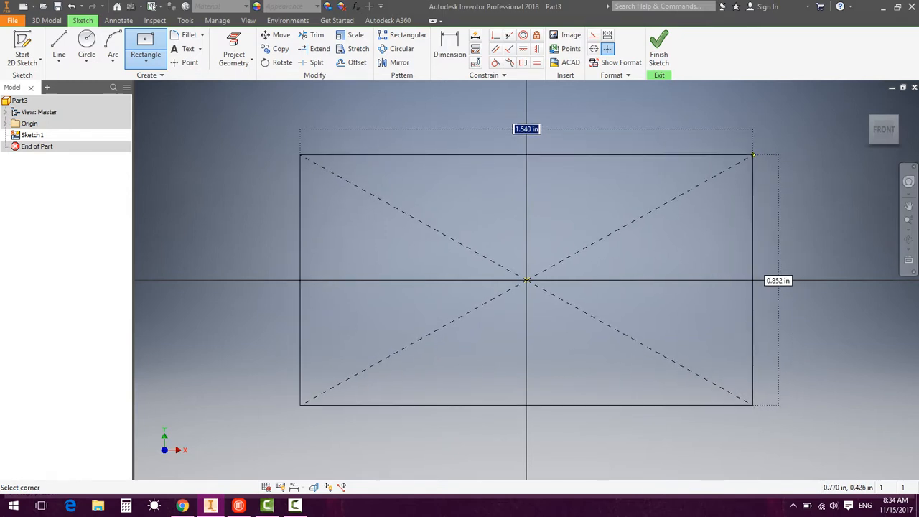
pyautogui.write('25')
pyautogui.press('Tab')
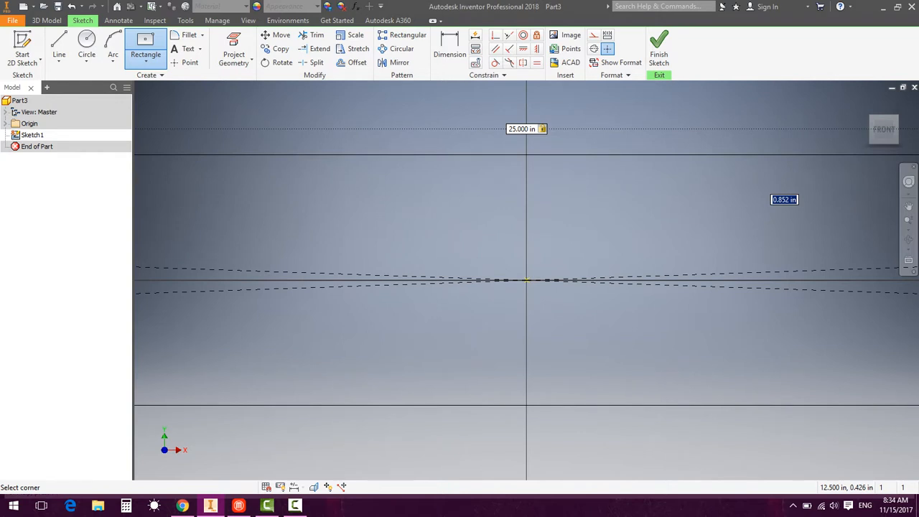
pyautogui.write('15')
pyautogui.press('Return')
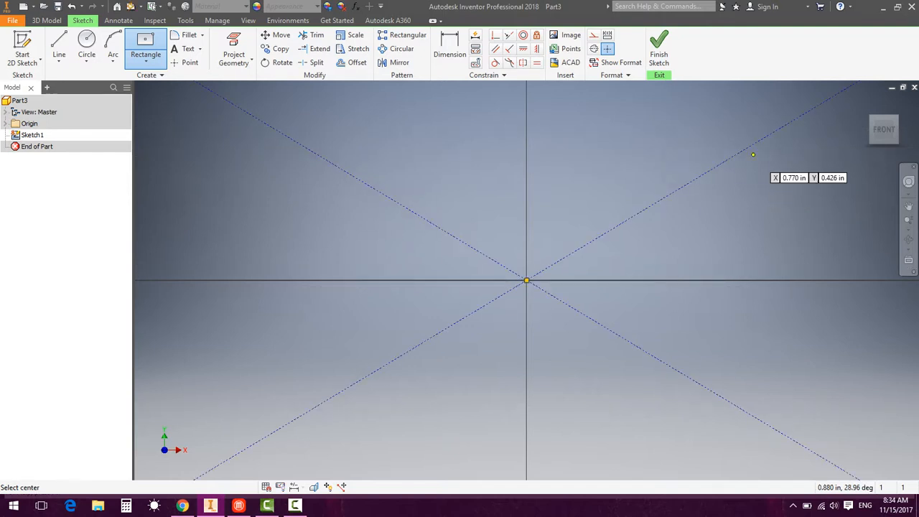
pyautogui.scroll(-2, 753, 155)
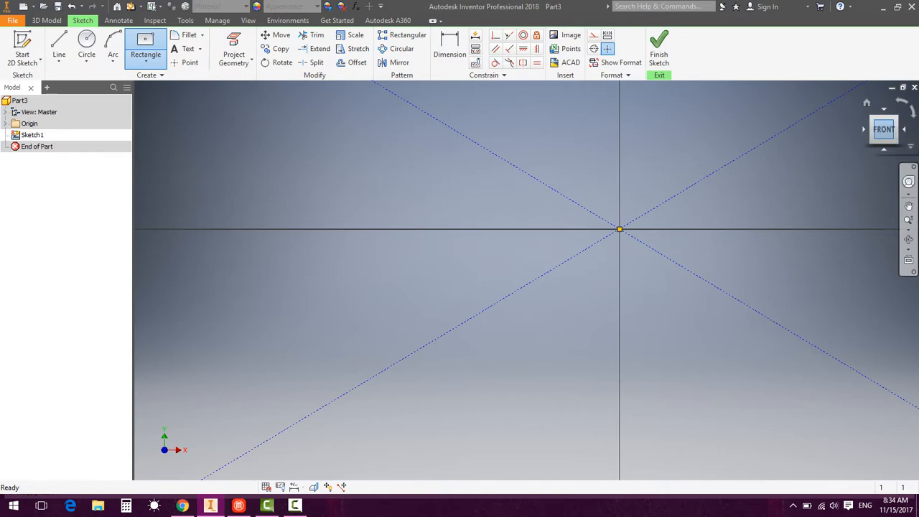
pyautogui.click(884, 129)
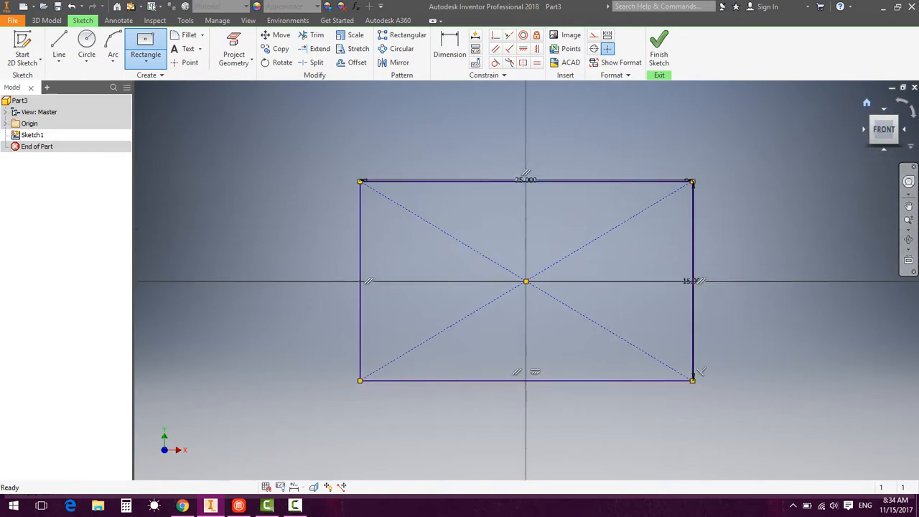
pyautogui.click(867, 102)
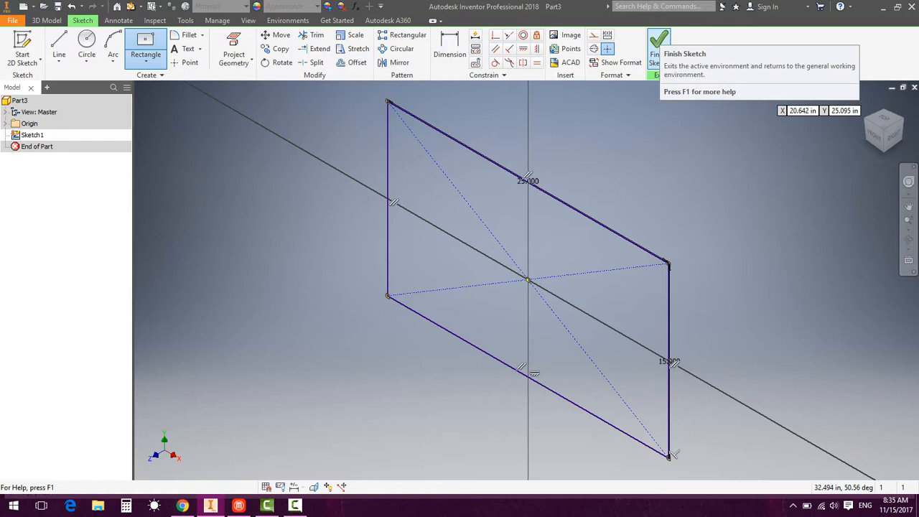
pyautogui.click(659, 44)
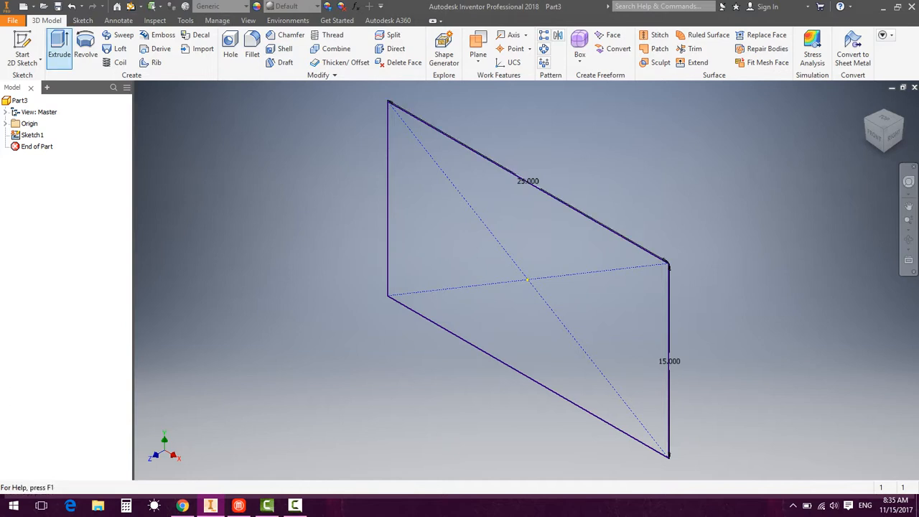
# Extrude the rectangle 12 in into a solid block.
pyautogui.click(60, 49)
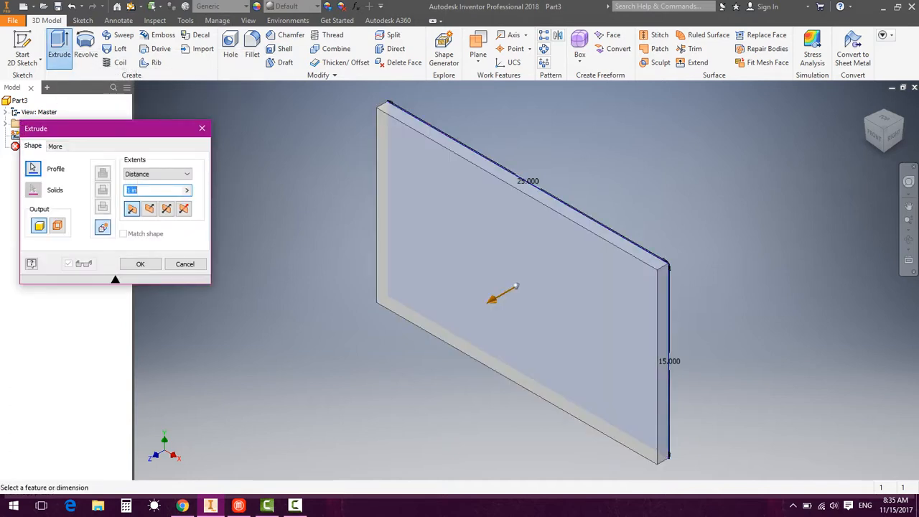
pyautogui.write('12')
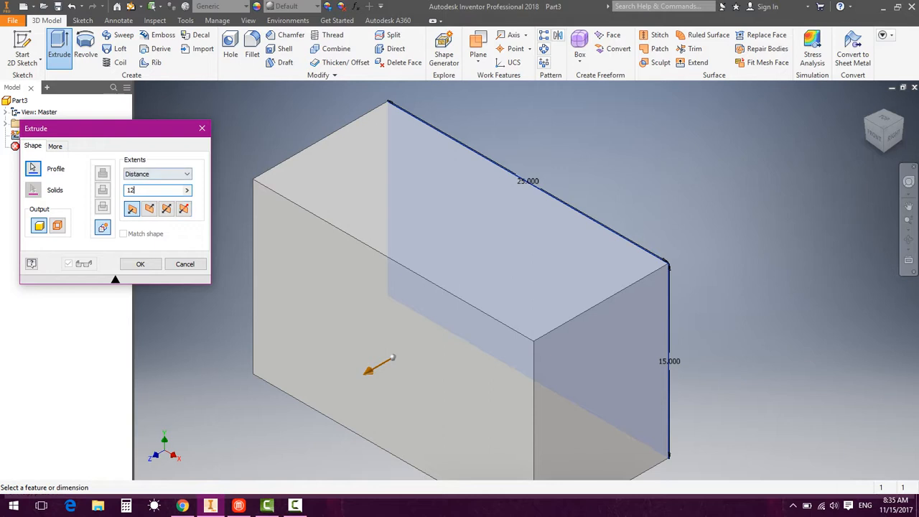
pyautogui.press('Return')
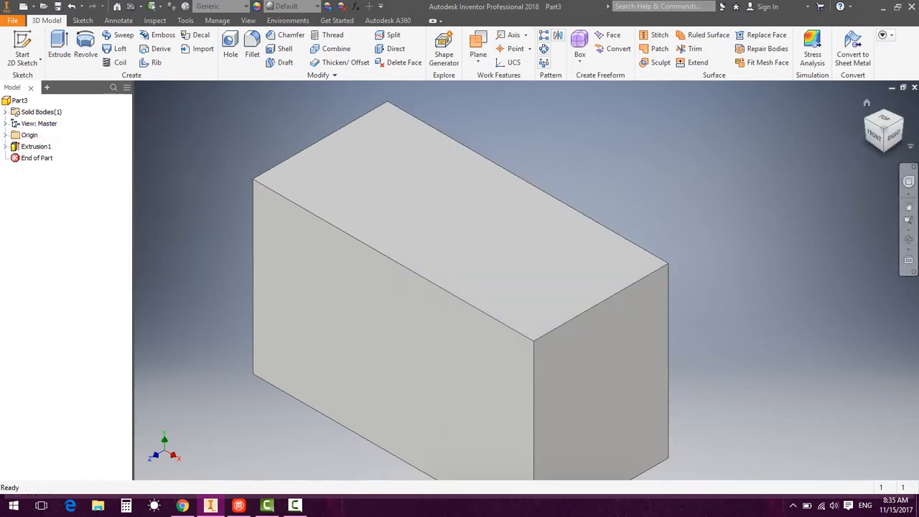
pyautogui.click(867, 102)
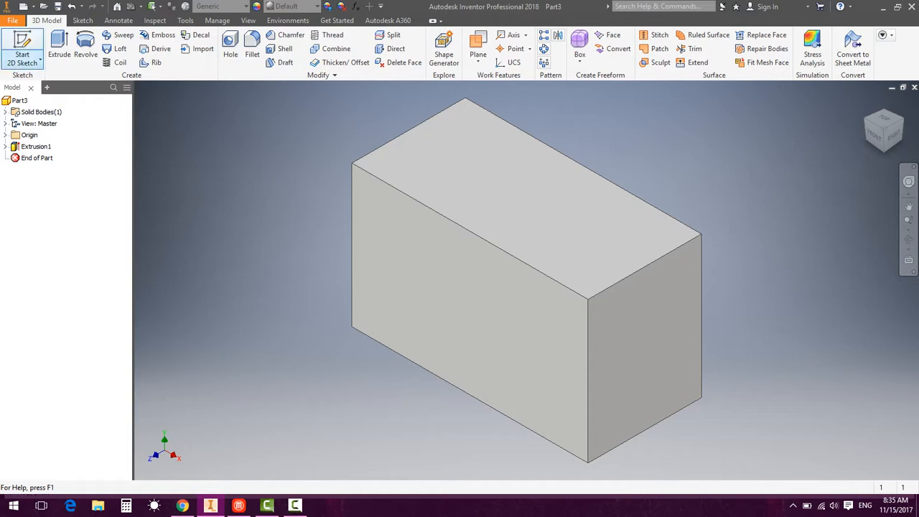
# Sketch a 5 in diameter circle in the upper-left area of the block's front face and finish the sketch.
pyautogui.click(22, 48)
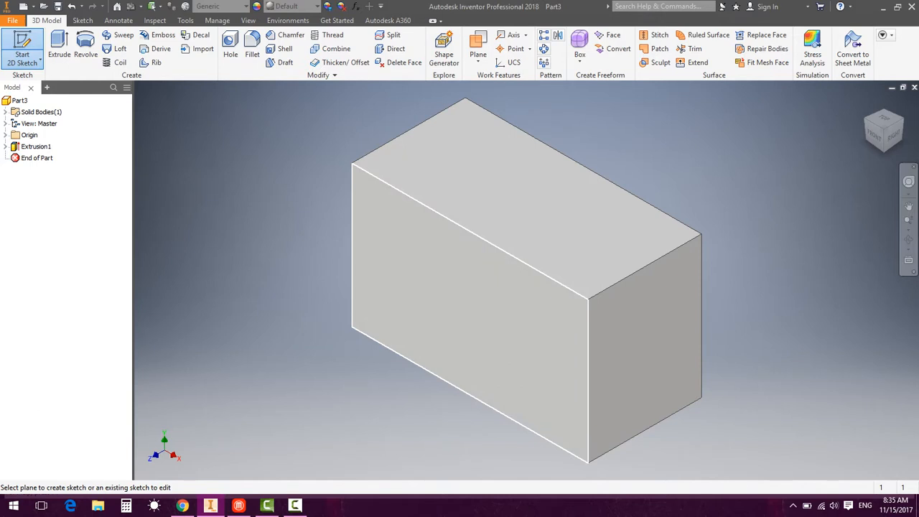
pyautogui.click(463, 305)
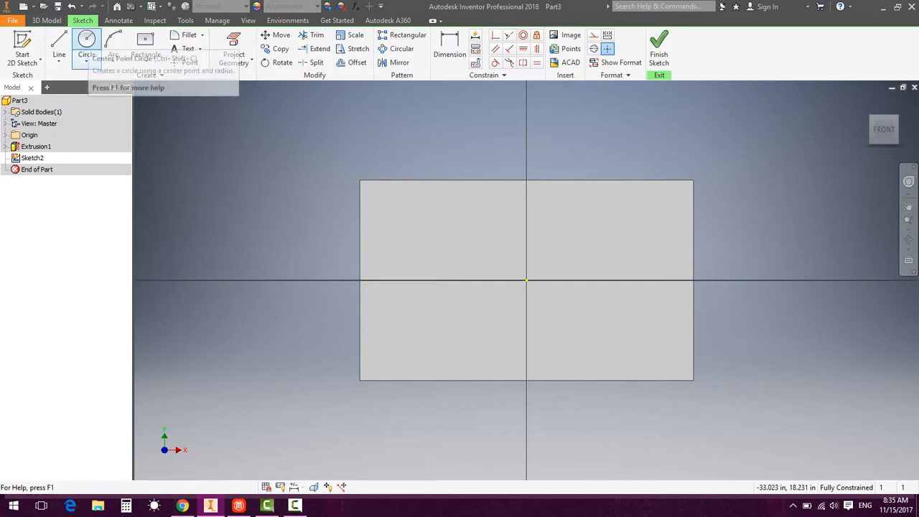
pyautogui.click(86, 44)
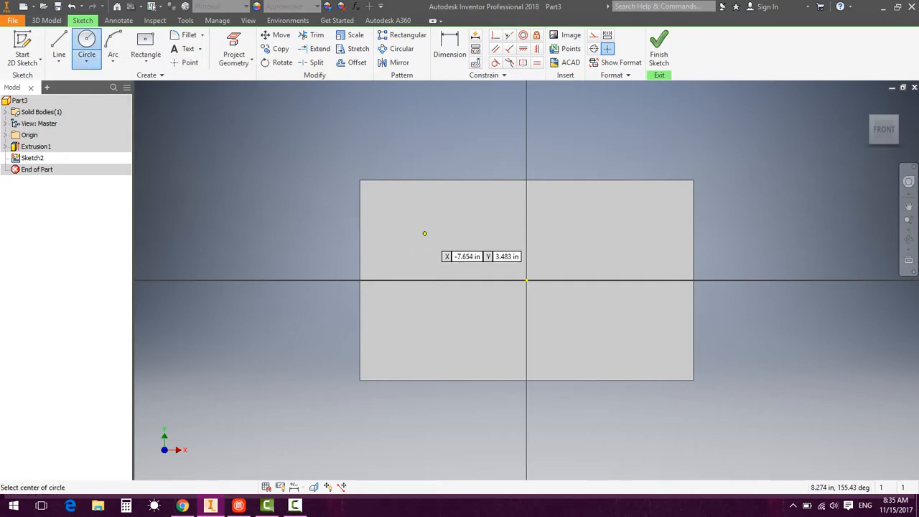
pyautogui.click(423, 235)
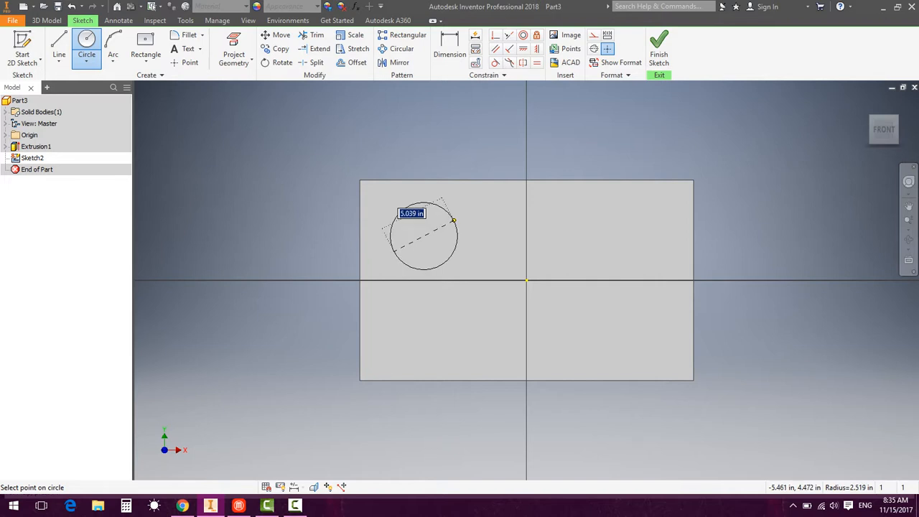
pyautogui.write('5')
pyautogui.press('Return')
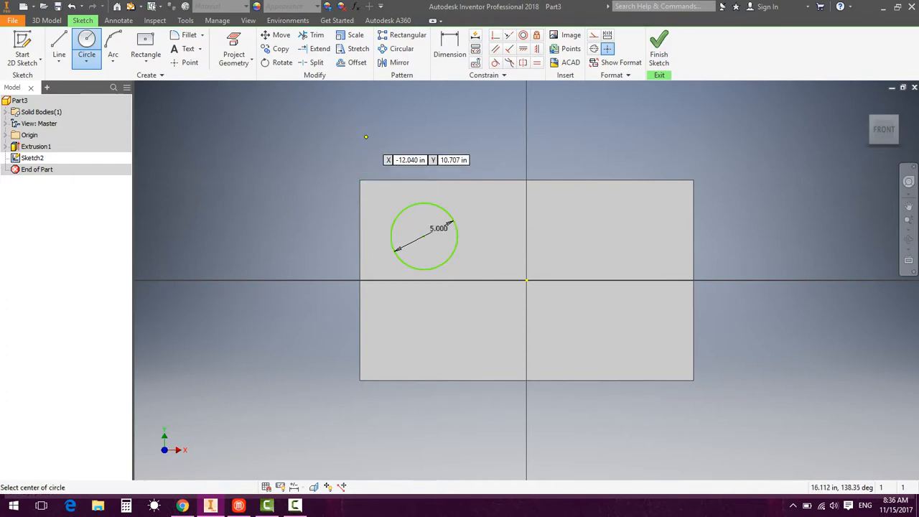
pyautogui.rightClick(366, 136)
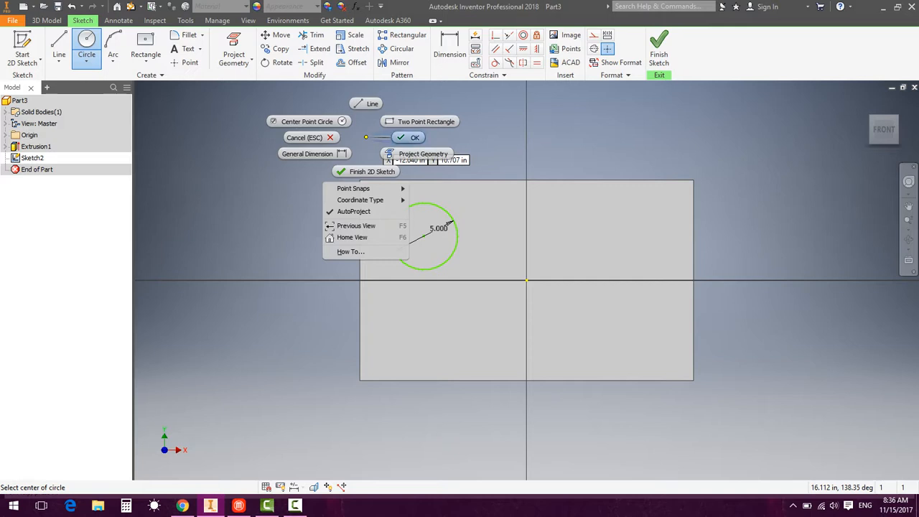
pyautogui.click(413, 137)
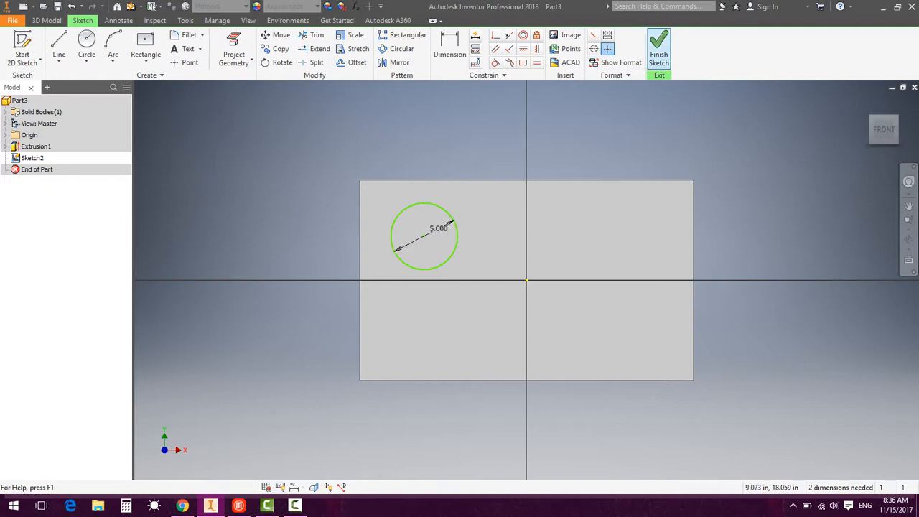
pyautogui.click(659, 49)
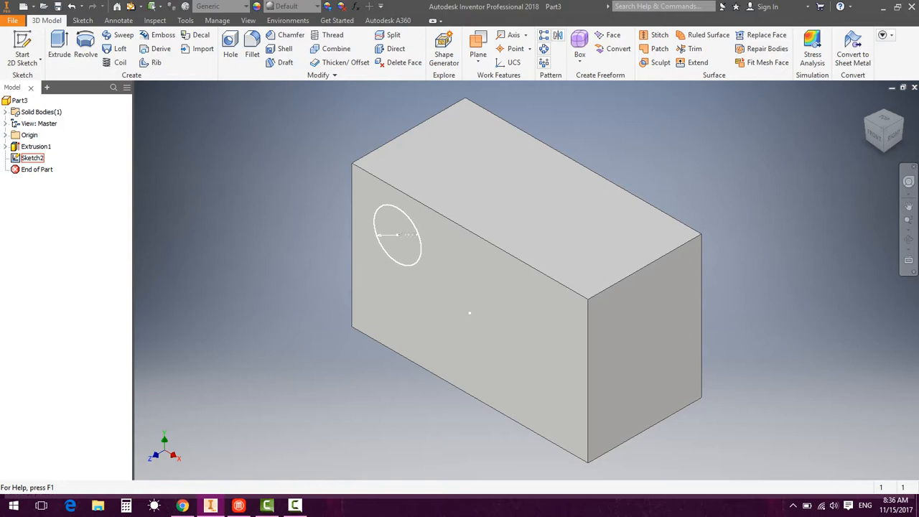
# Reopen the circle sketch for editing and dimension the circle's center 5 in below the face's top edge.
pyautogui.rightClick(32, 158)
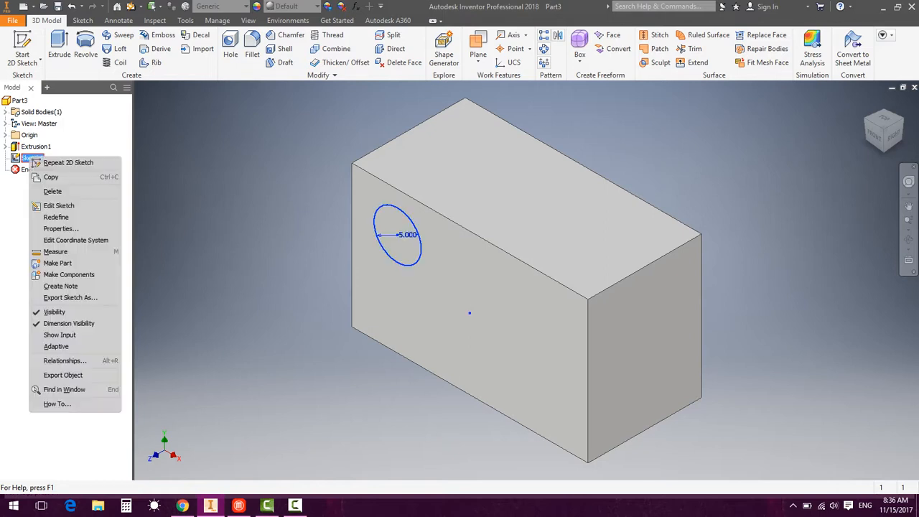
pyautogui.click(59, 206)
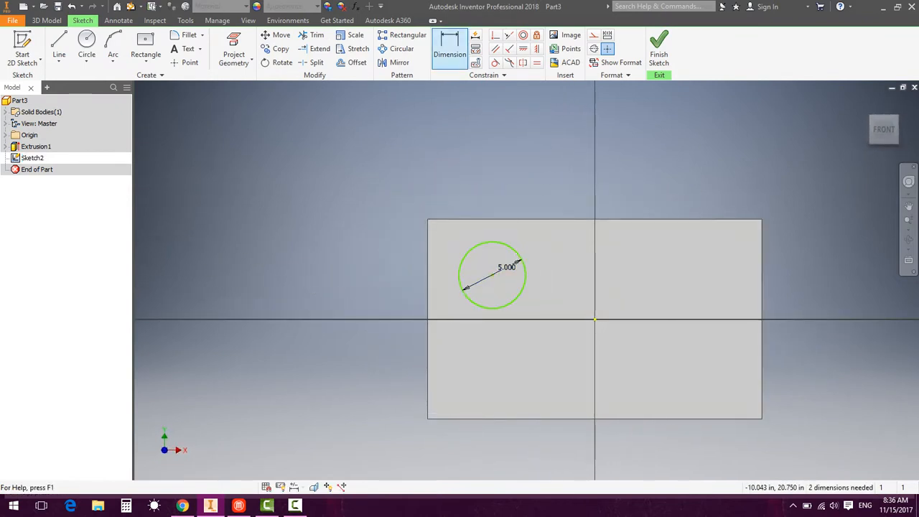
pyautogui.click(451, 47)
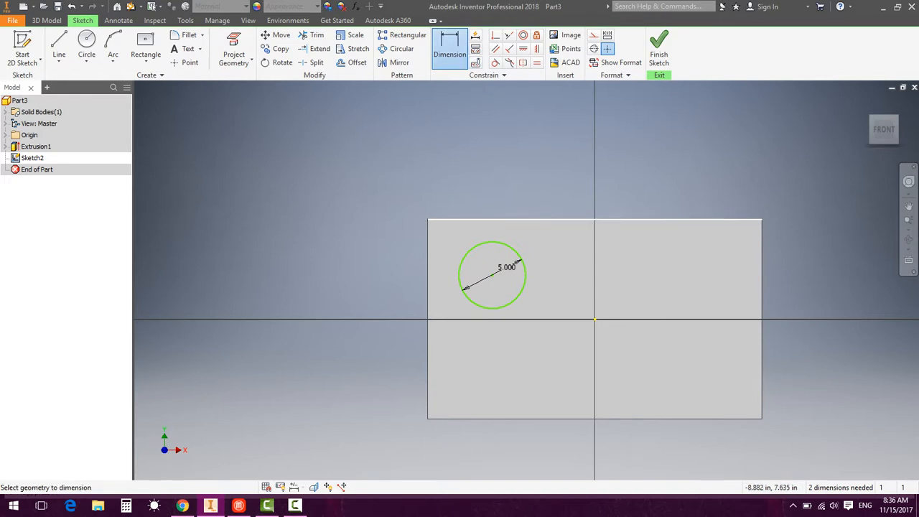
pyautogui.click(477, 219)
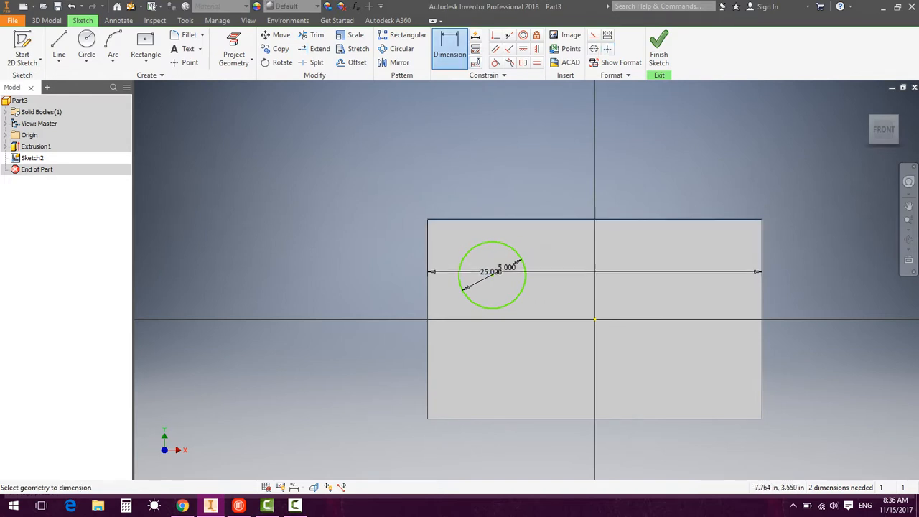
pyautogui.click(492, 275)
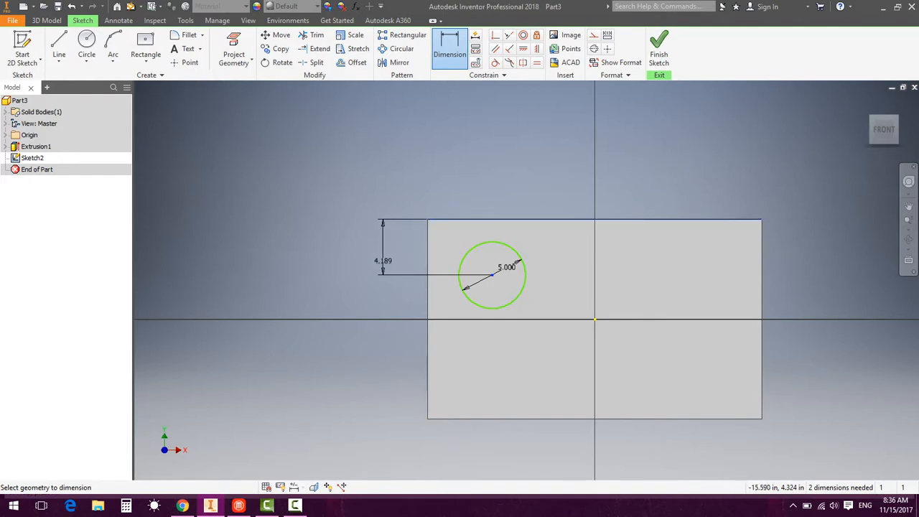
pyautogui.click(371, 252)
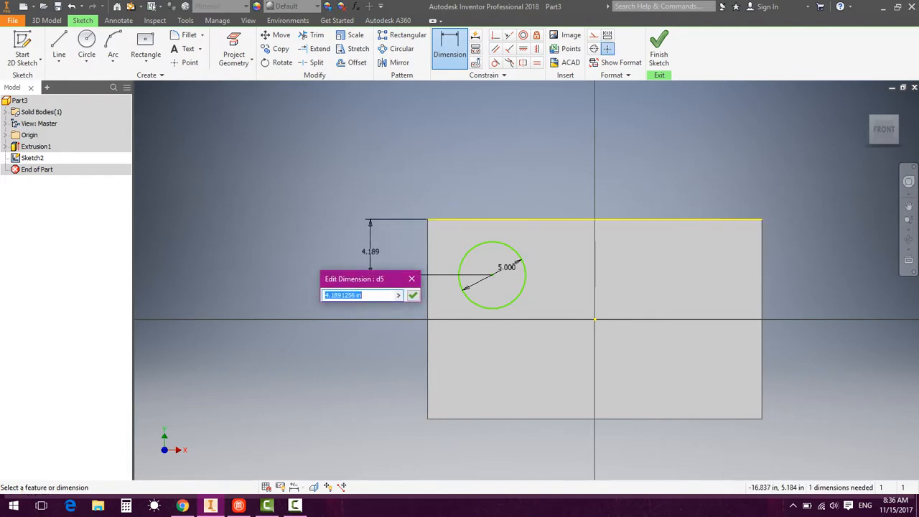
pyautogui.write('5')
pyautogui.press('Return')
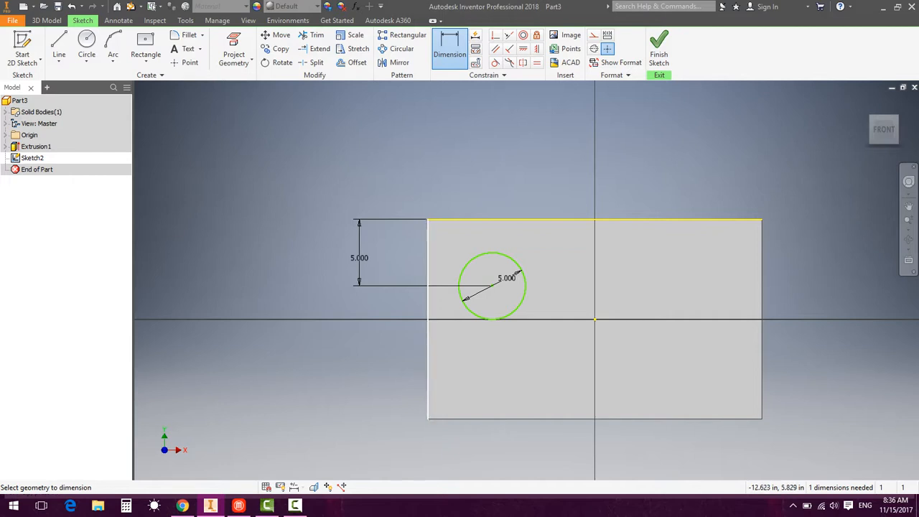
# Dimension the circle's center 5 in from the face's left edge and finish the sketch.
pyautogui.click(428, 241)
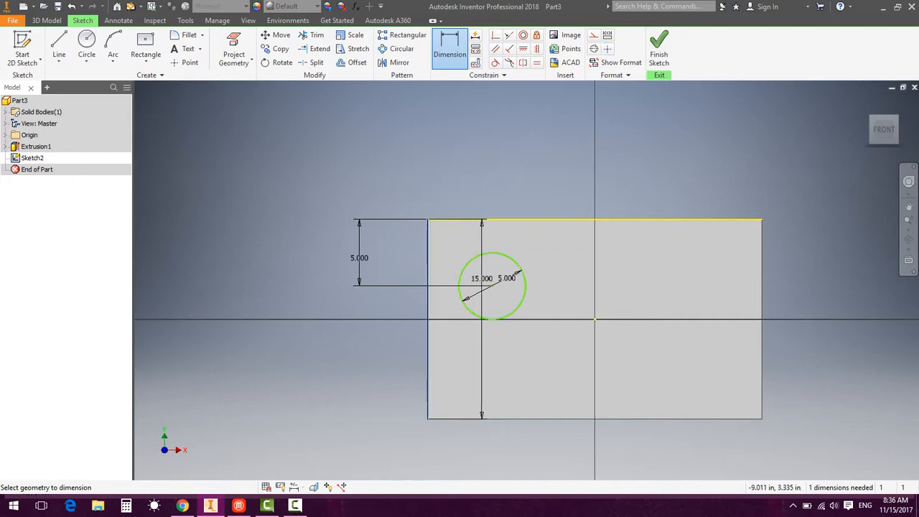
pyautogui.click(492, 286)
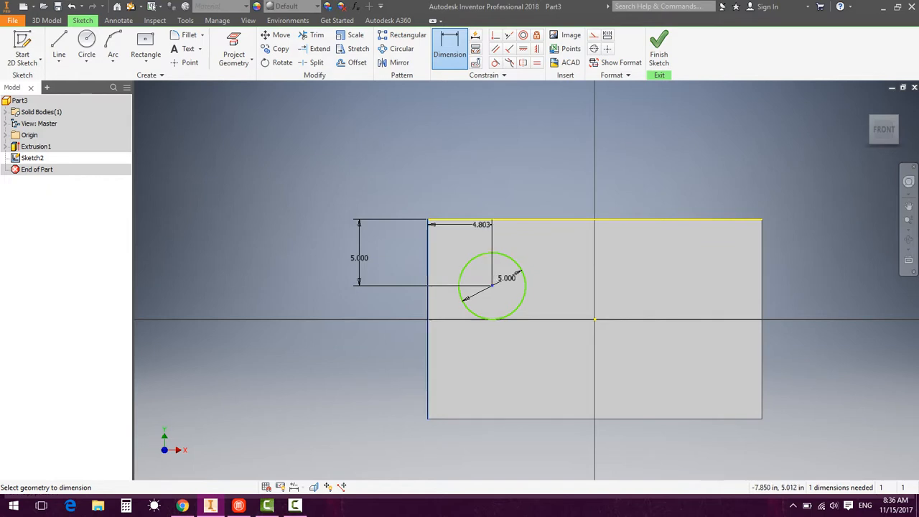
pyautogui.click(460, 178)
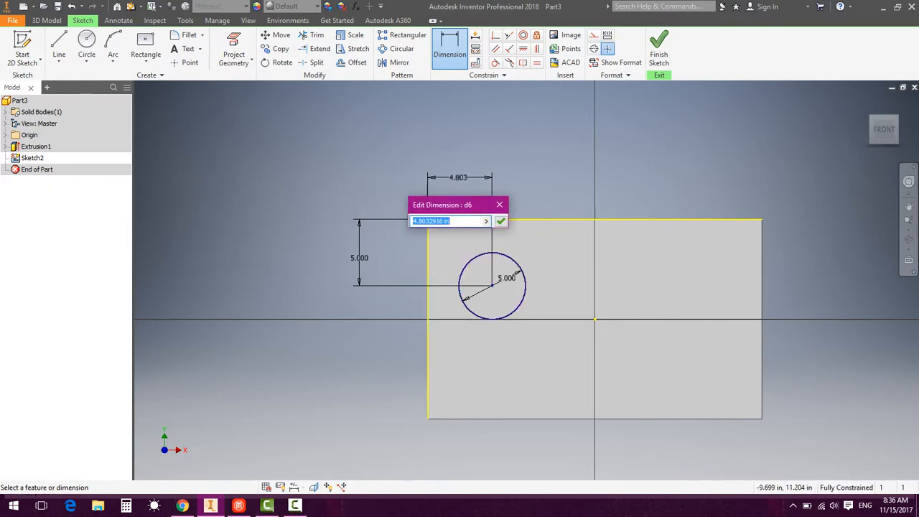
pyautogui.write('5')
pyautogui.press('Return')
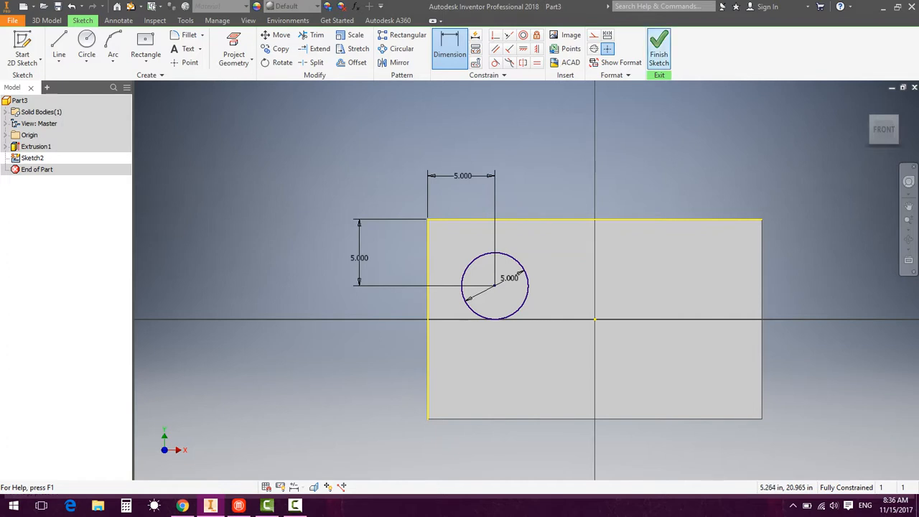
pyautogui.click(659, 50)
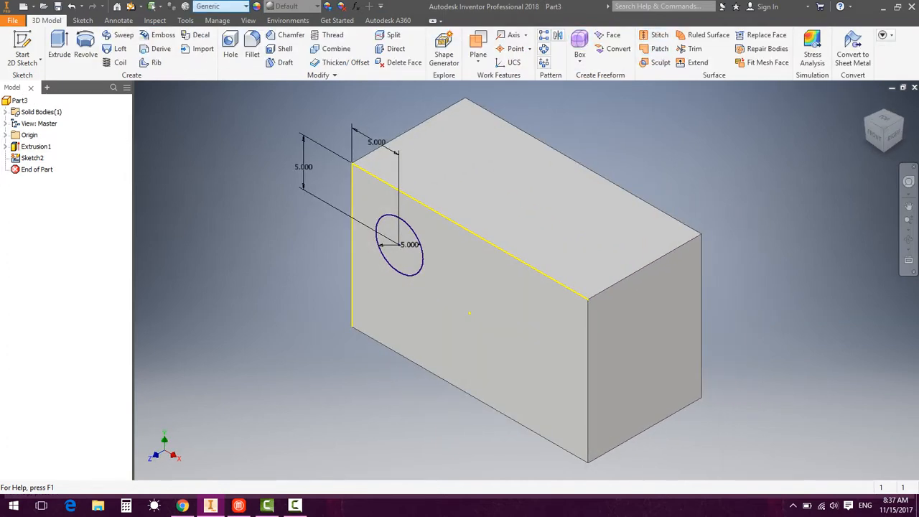
# Extrude the 5 in circle 8 in outward from the block's front face.
pyautogui.click(60, 50)
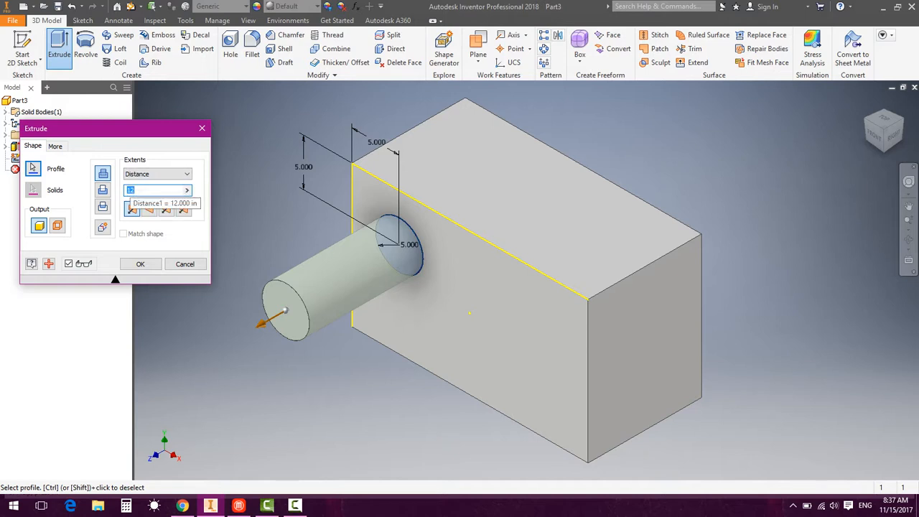
pyautogui.write('8')
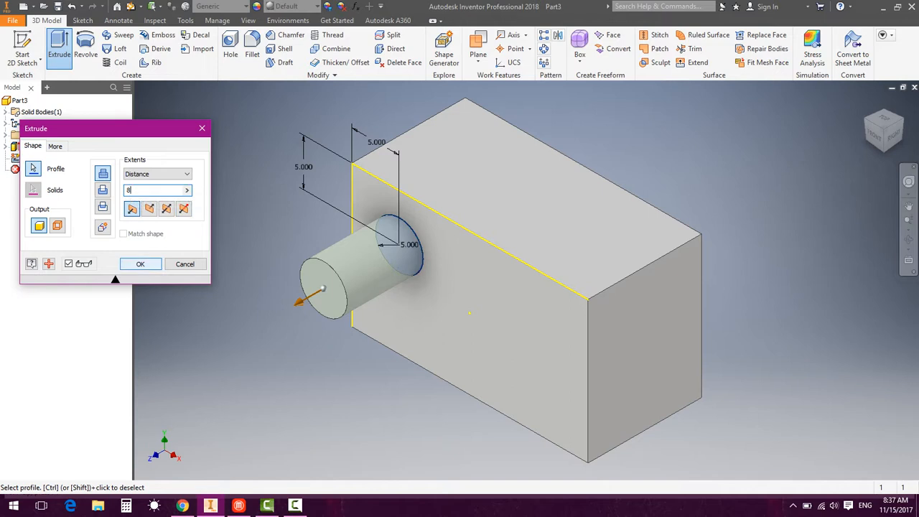
pyautogui.press('Return')
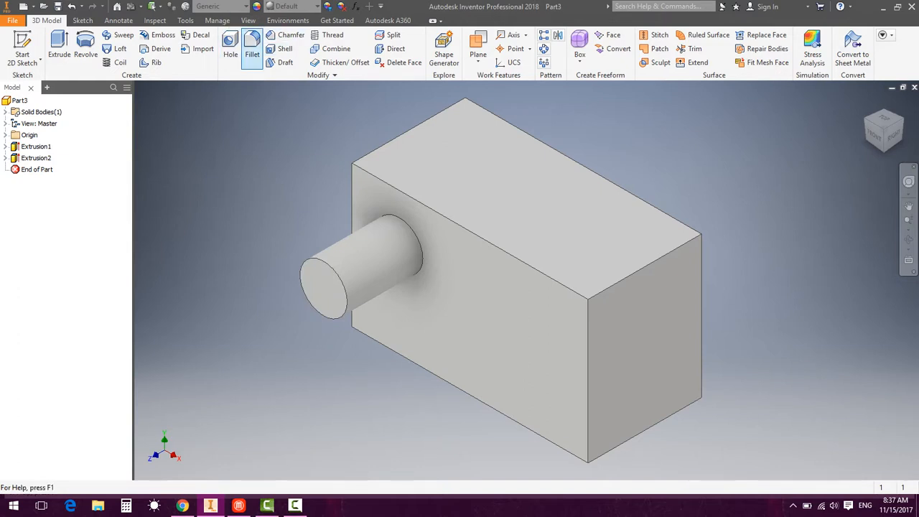
# Fillet the cylinder's base edge and its outer end edge with a 1 in radius.
pyautogui.click(252, 50)
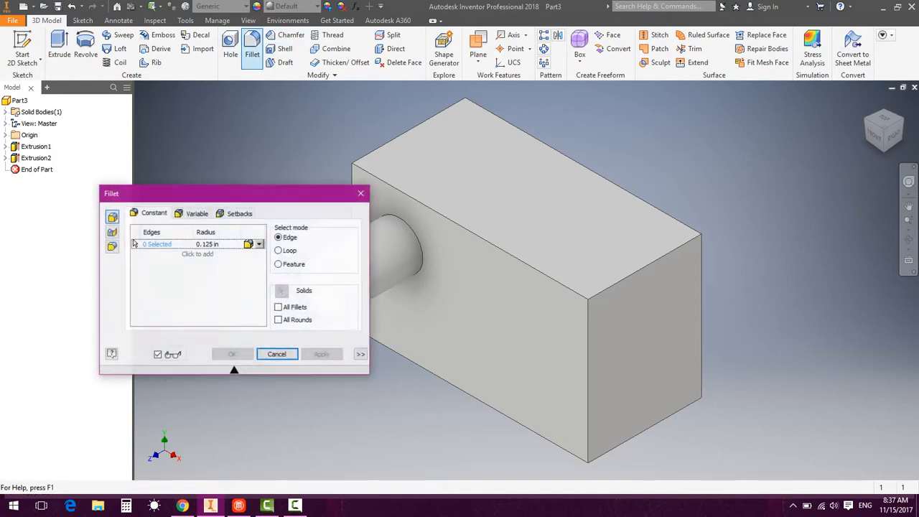
pyautogui.moveTo(134, 244); pyautogui.dragTo(94, 99)
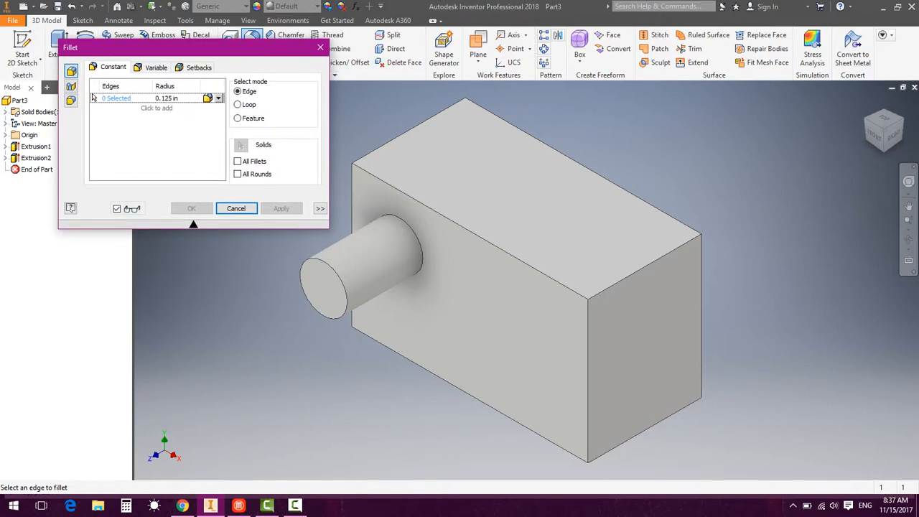
pyautogui.click(412, 229)
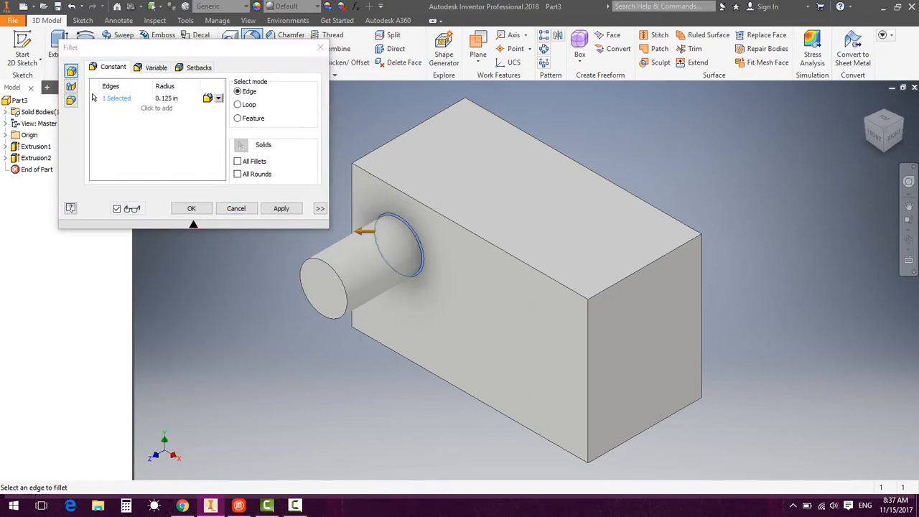
pyautogui.click(302, 276)
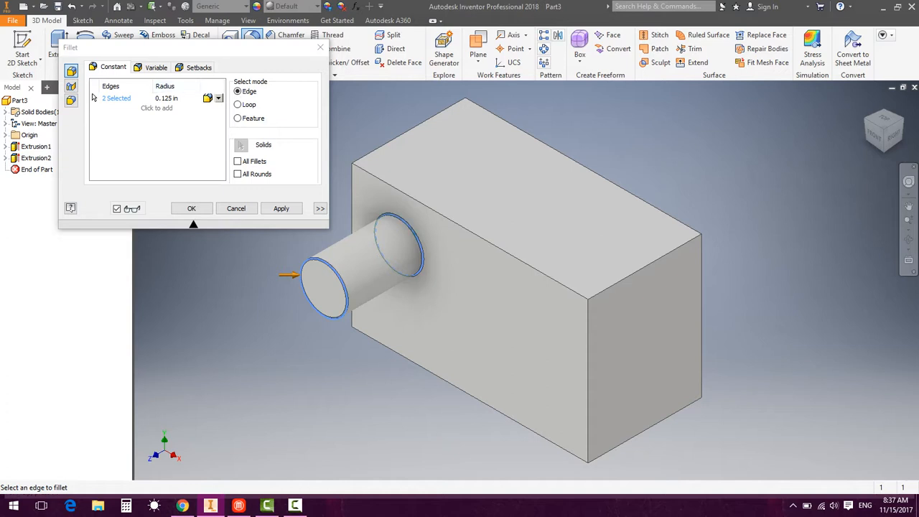
pyautogui.click(169, 98)
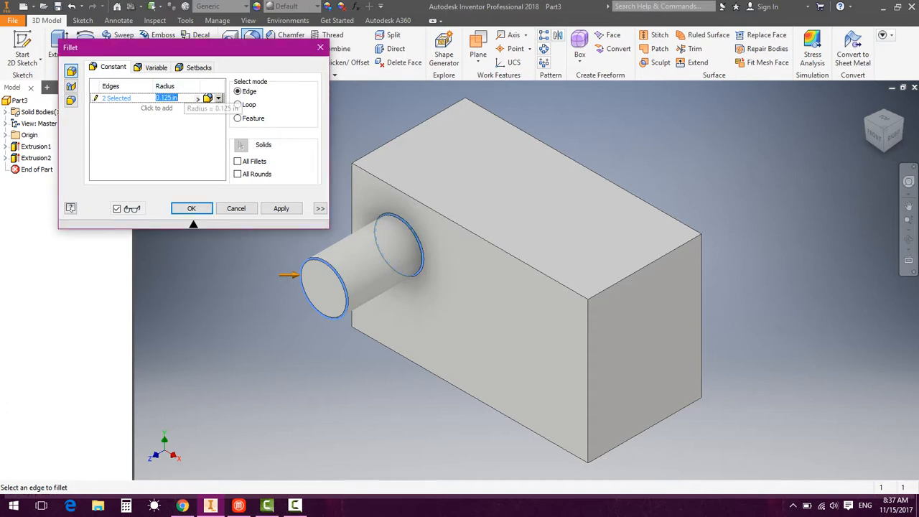
pyautogui.write('1')
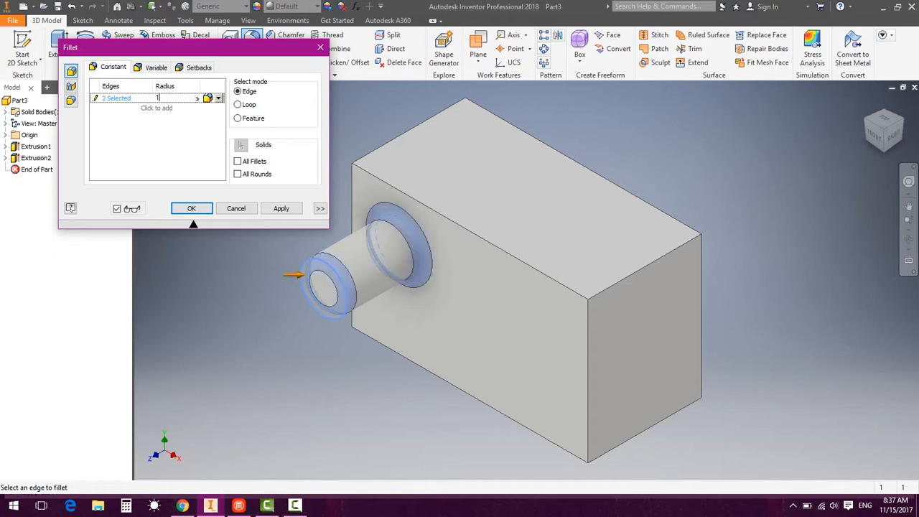
pyautogui.press('Return')
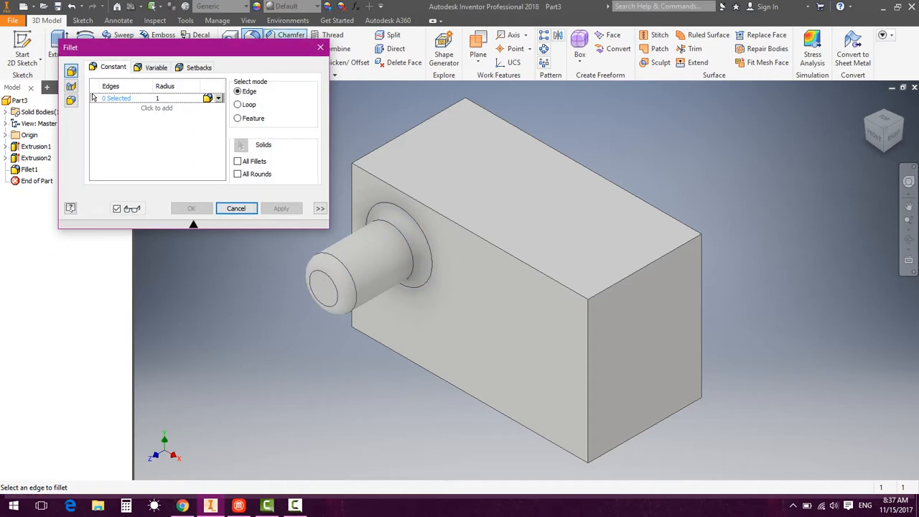
pyautogui.click(320, 47)
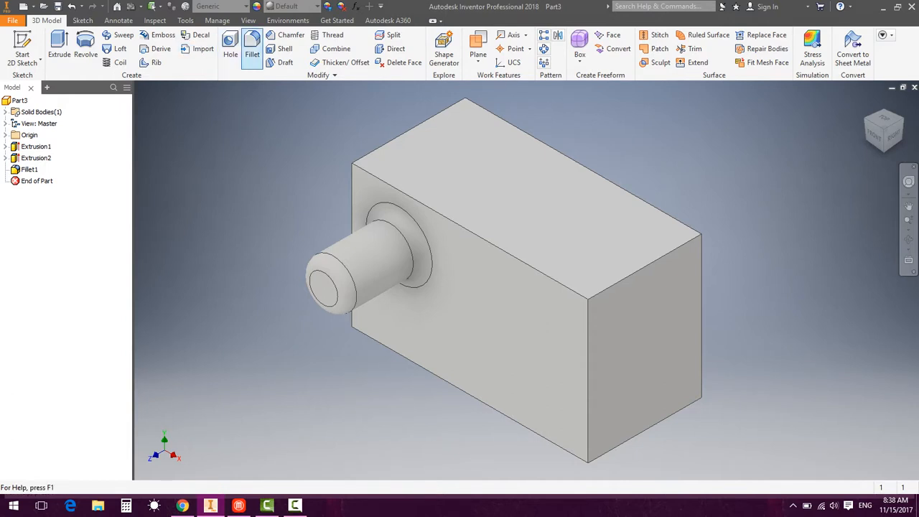
# Fillet the upper and lower edges of the block's right end face with a 2 in radius.
pyautogui.click(252, 49)
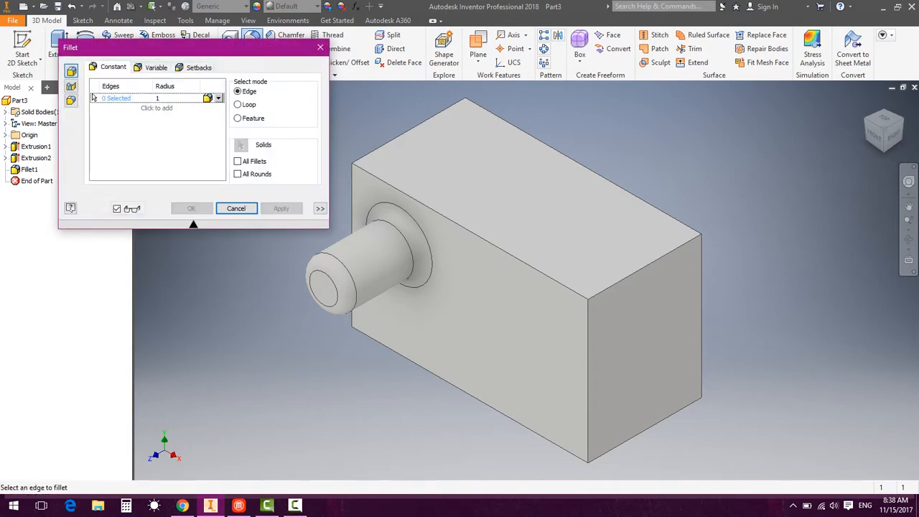
pyautogui.click(657, 261)
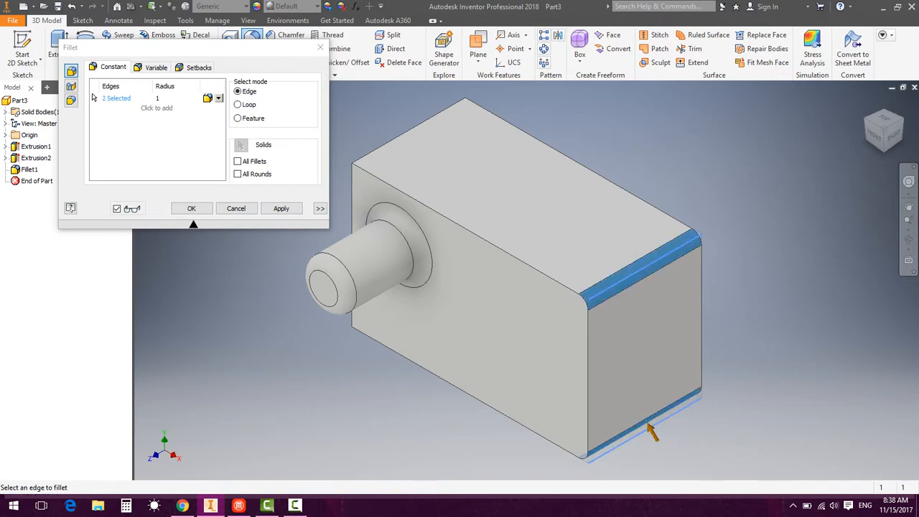
pyautogui.click(158, 98)
pyautogui.write('2')
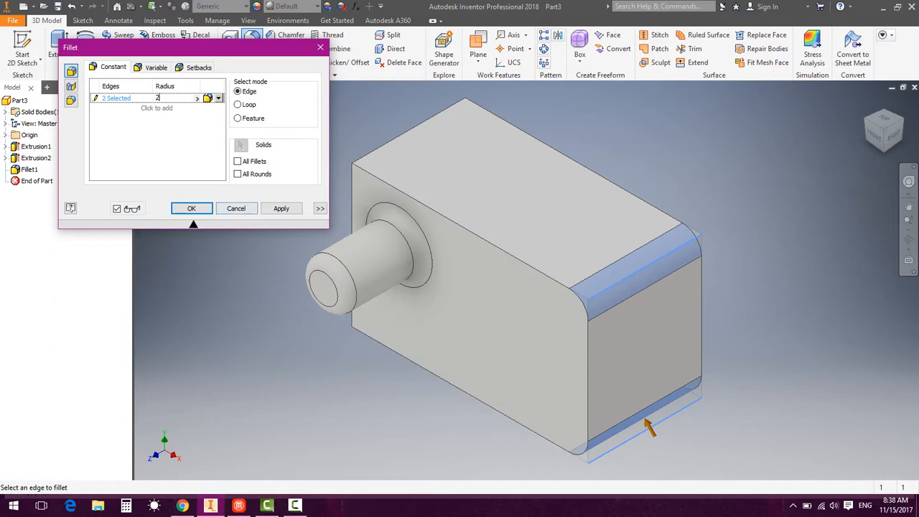
pyautogui.click(282, 209)
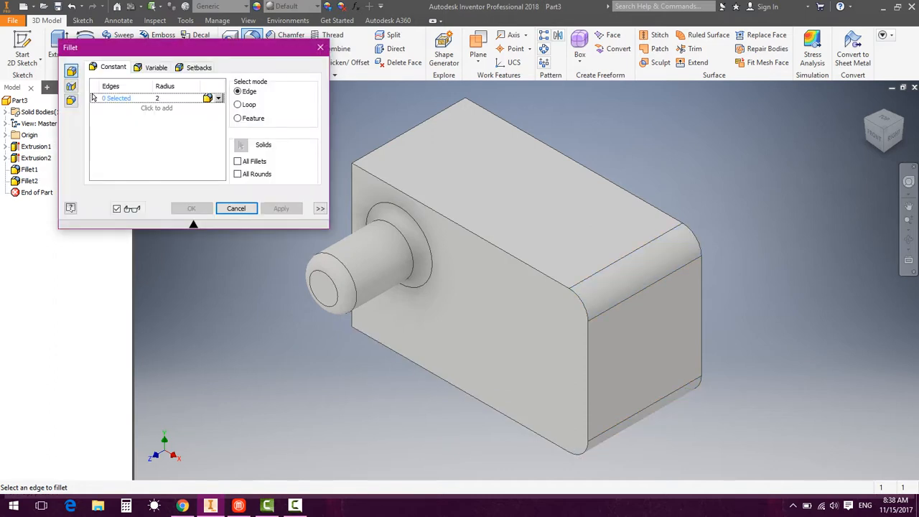
pyautogui.press('Escape')
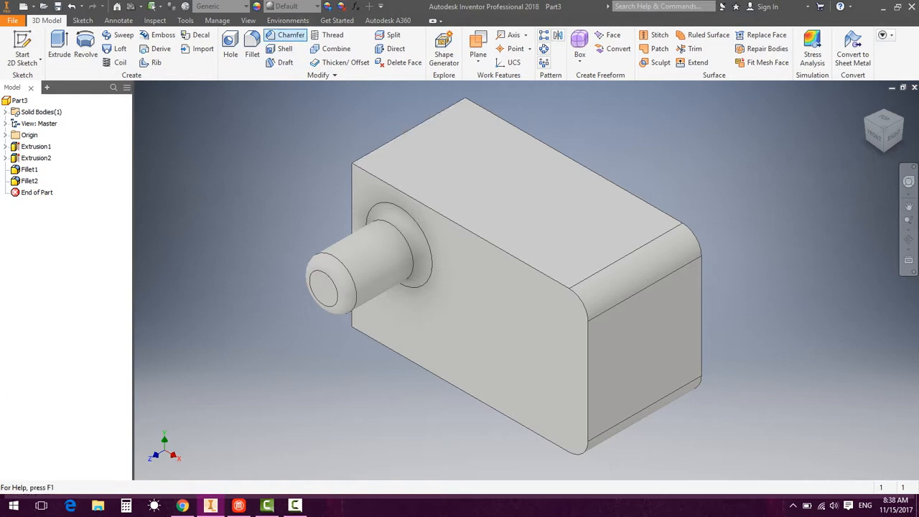
# Chamfer the block's upper-left edge, running from front to back, with a 2 in distance.
pyautogui.click(287, 34)
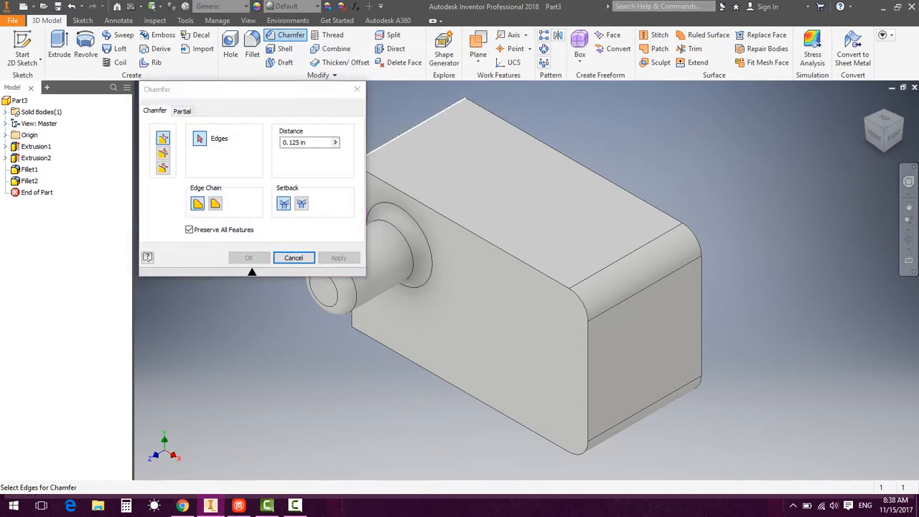
pyautogui.click(403, 134)
pyautogui.moveTo(317, 90); pyautogui.dragTo(168, 39)
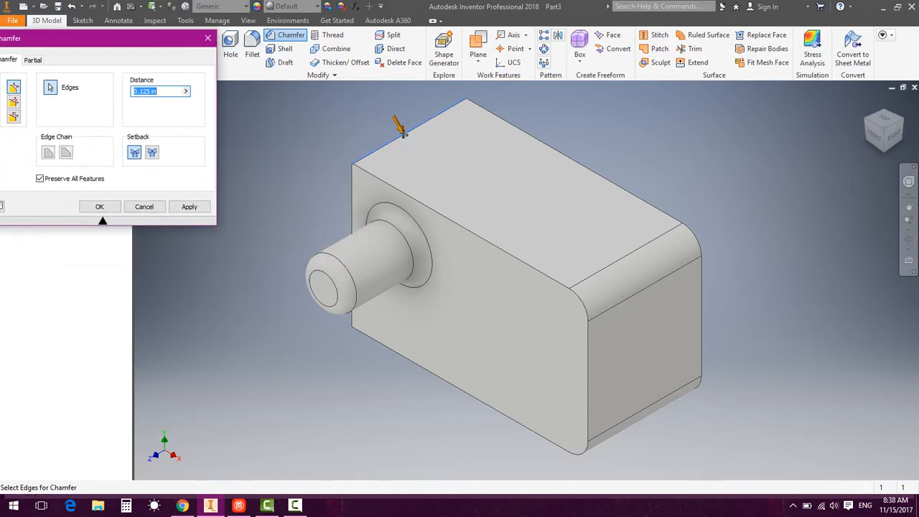
pyautogui.write('1')
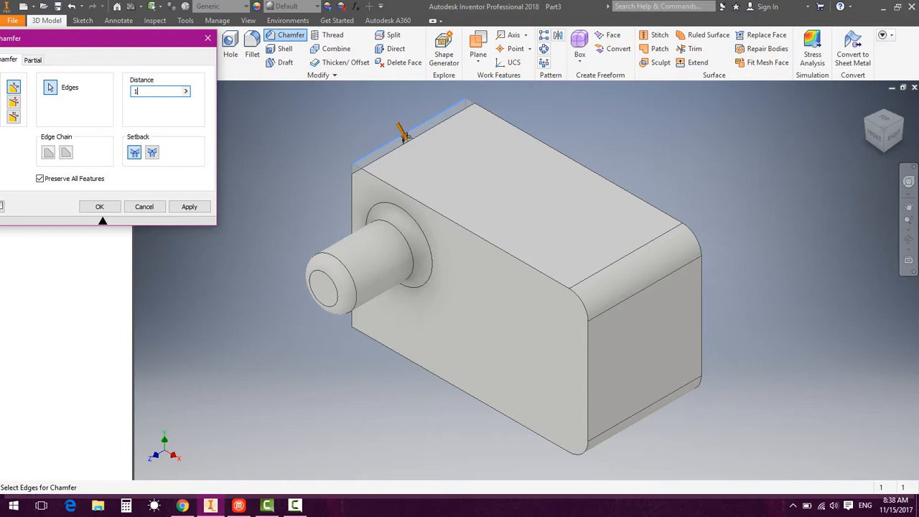
pyautogui.press('BackSpace')
pyautogui.write('2')
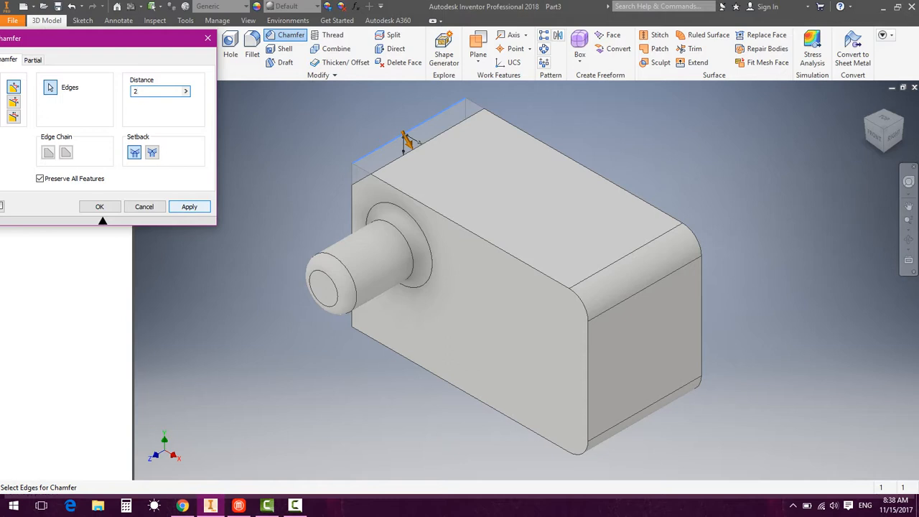
pyautogui.click(190, 207)
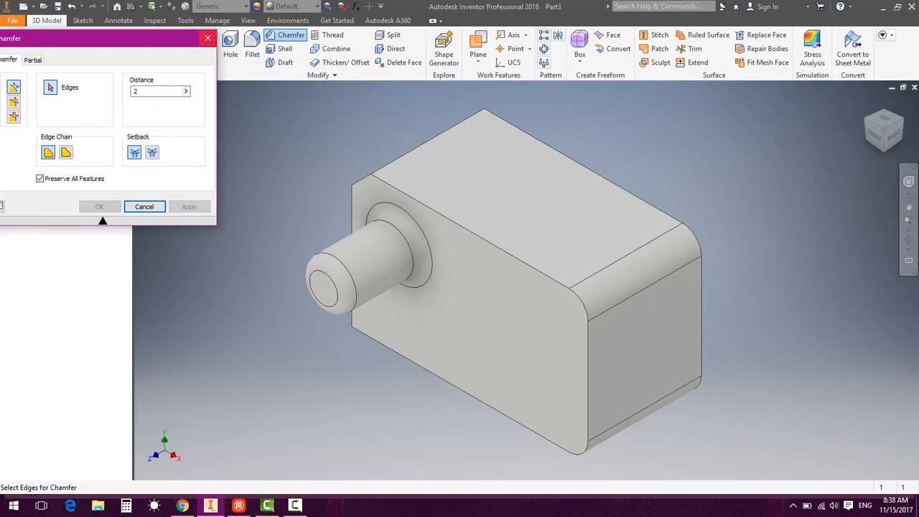
pyautogui.click(207, 38)
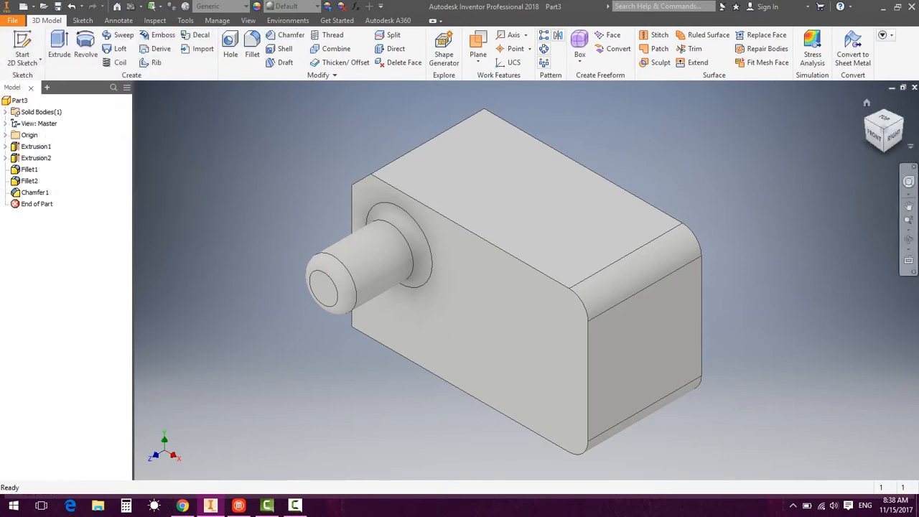
# Check the part from the front, return to the isometric view, and try deleting the chamfer before undoing the deletion.
pyautogui.click(875, 135)
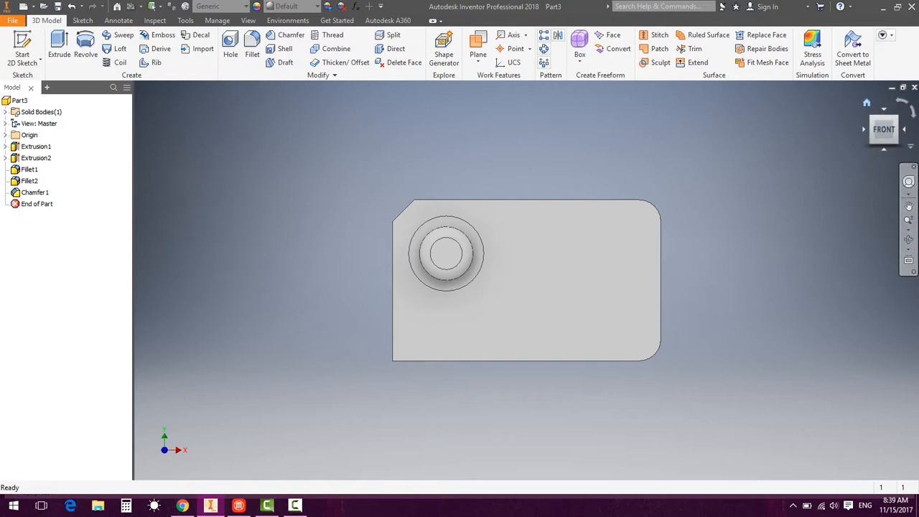
pyautogui.click(896, 117)
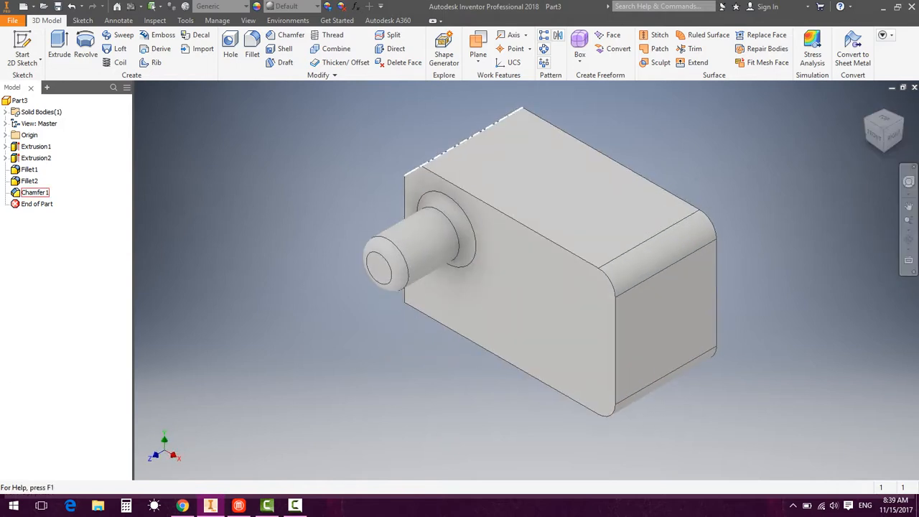
pyautogui.rightClick(35, 192)
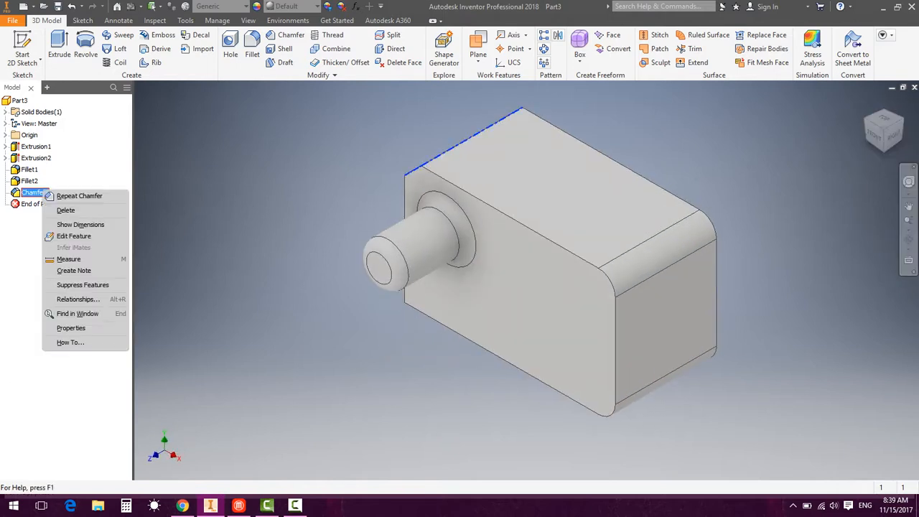
pyautogui.click(66, 209)
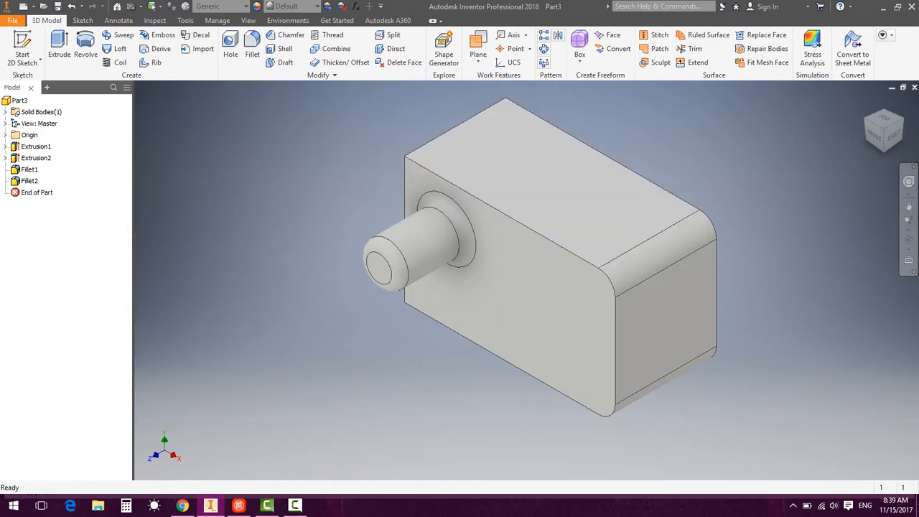
pyautogui.click(71, 6)
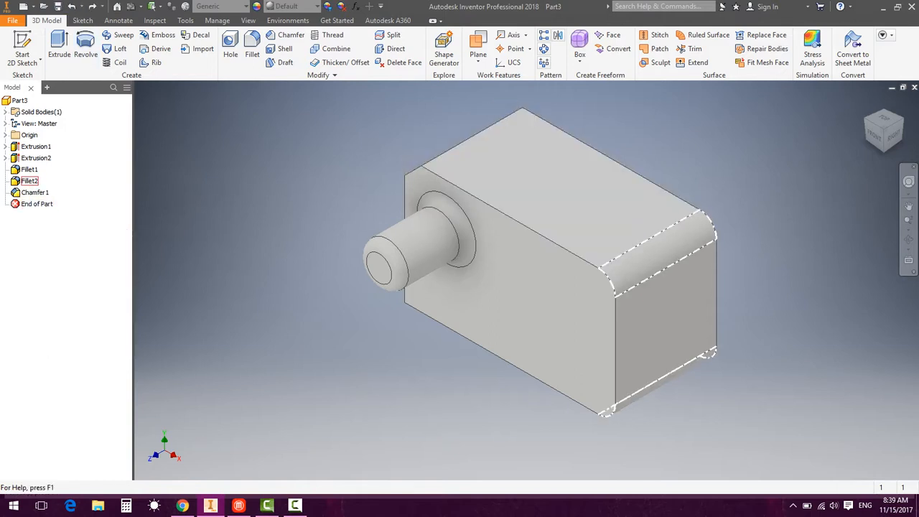
# Open the chamfer feature for editing and cancel without changing its settings.
pyautogui.rightClick(34, 193)
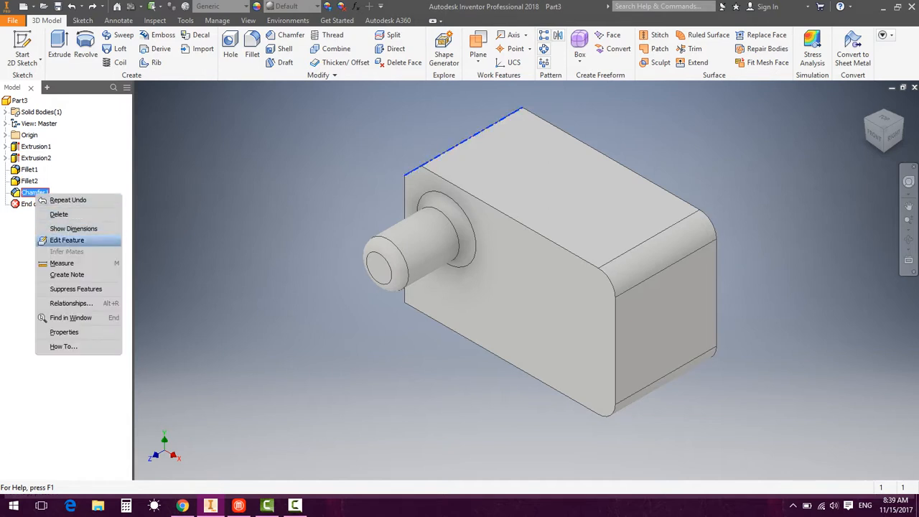
pyautogui.click(67, 240)
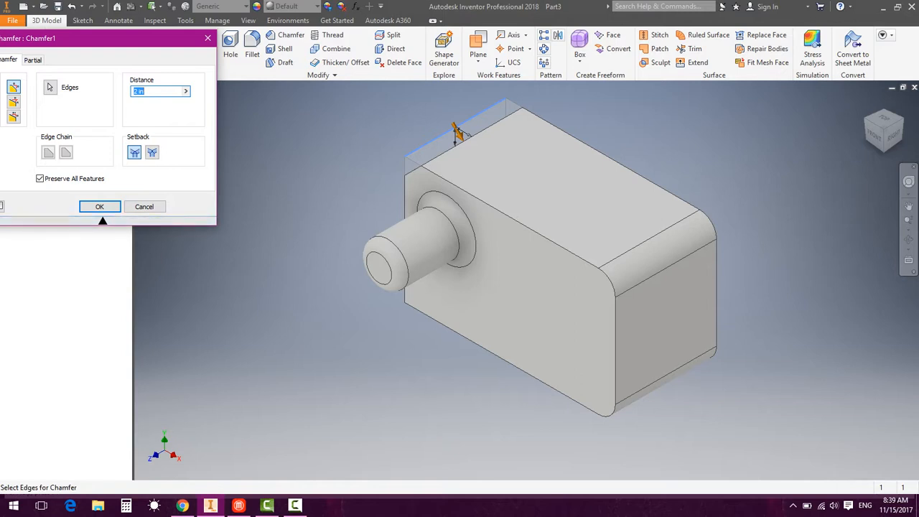
pyautogui.click(144, 206)
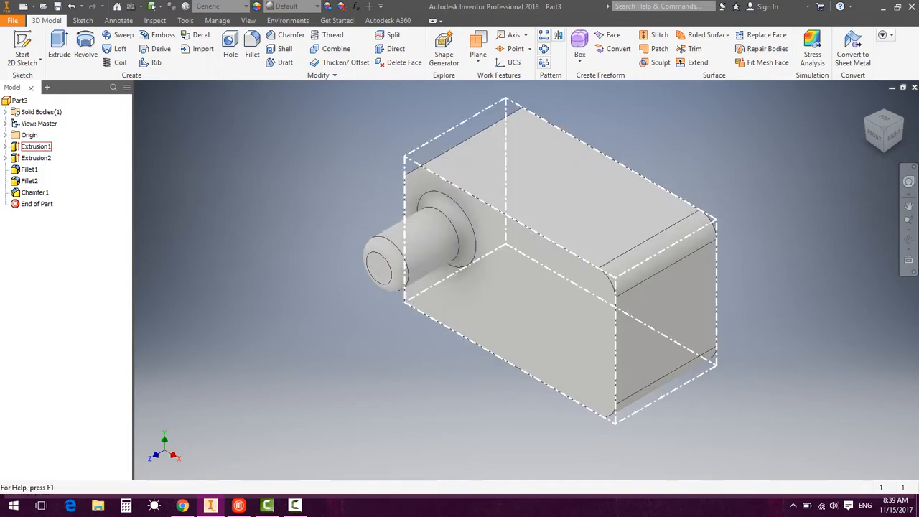
# Try a pink appearance (RGB 255, 0, 128) on the block extrusion and its front face, and discard it.
pyautogui.click(36, 147)
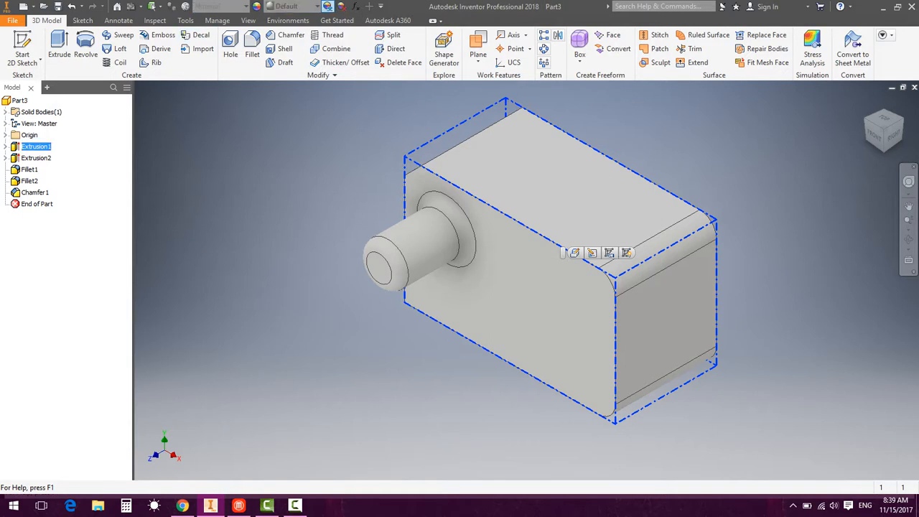
pyautogui.click(327, 6)
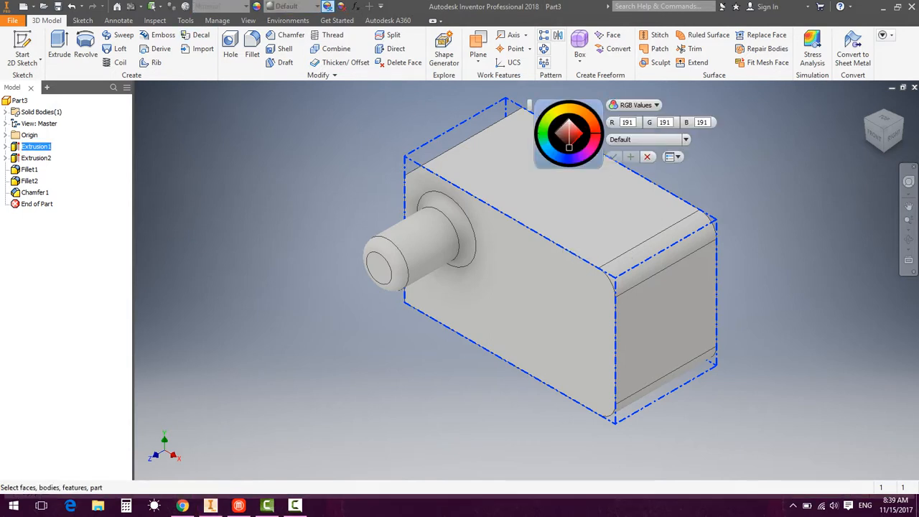
pyautogui.click(593, 145)
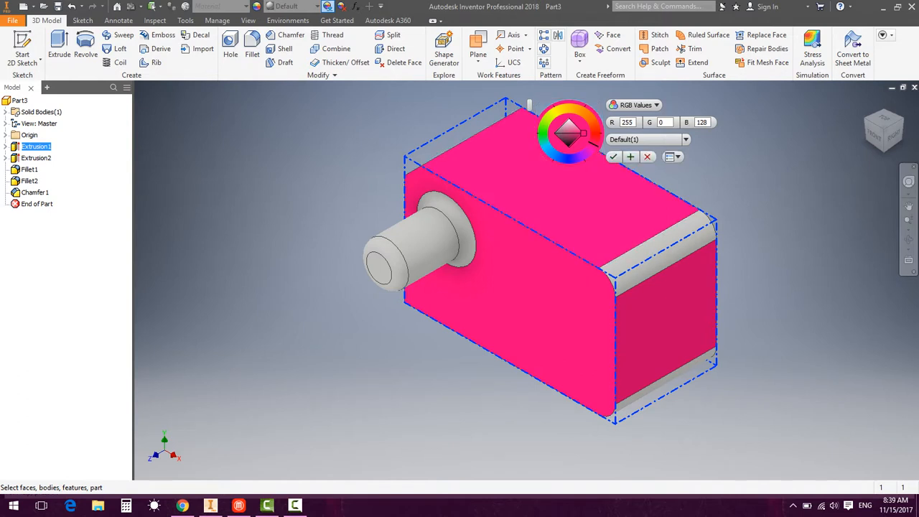
pyautogui.click(565, 201)
pyautogui.click(524, 276)
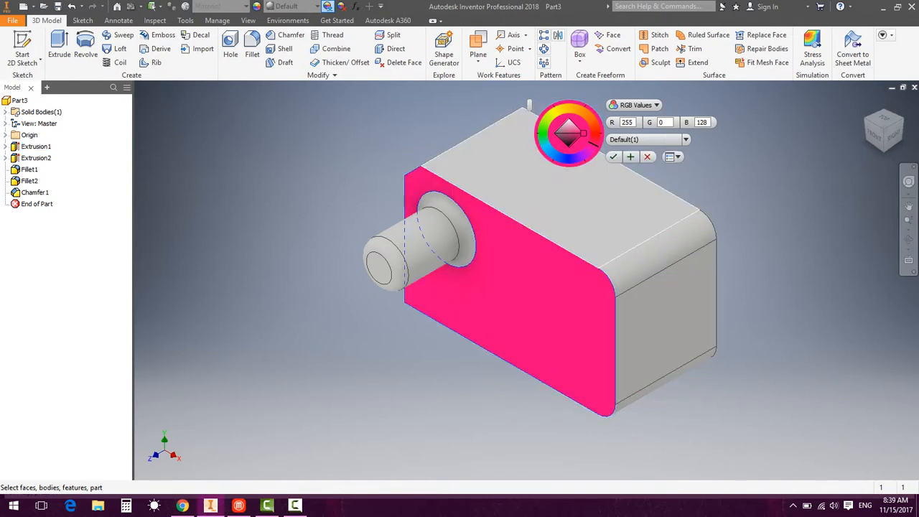
pyautogui.click(647, 157)
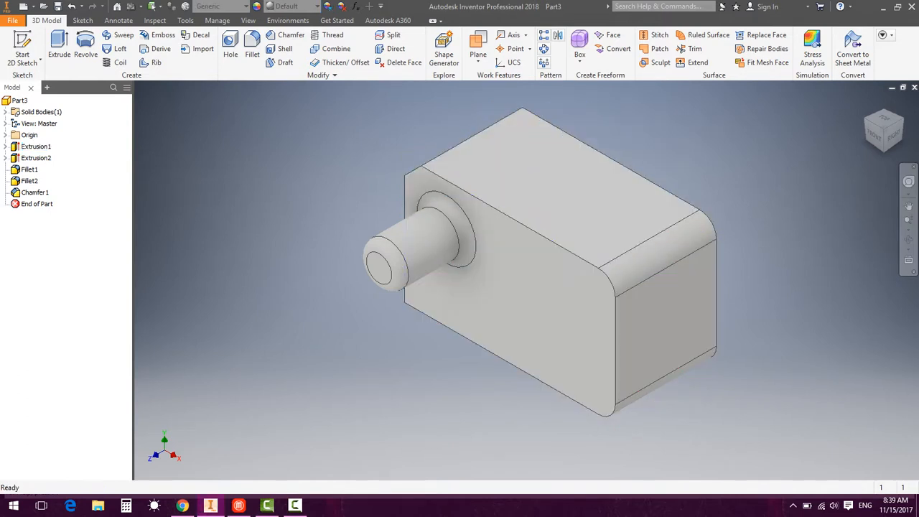
# Apply a pink appearance (RGB 255, 0, 128) to the block extrusion.
pyautogui.click(563, 251)
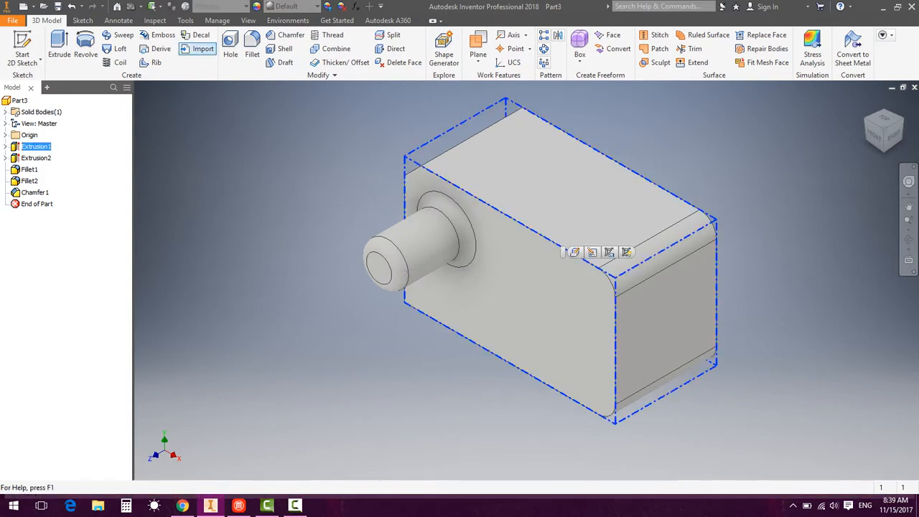
pyautogui.click(327, 6)
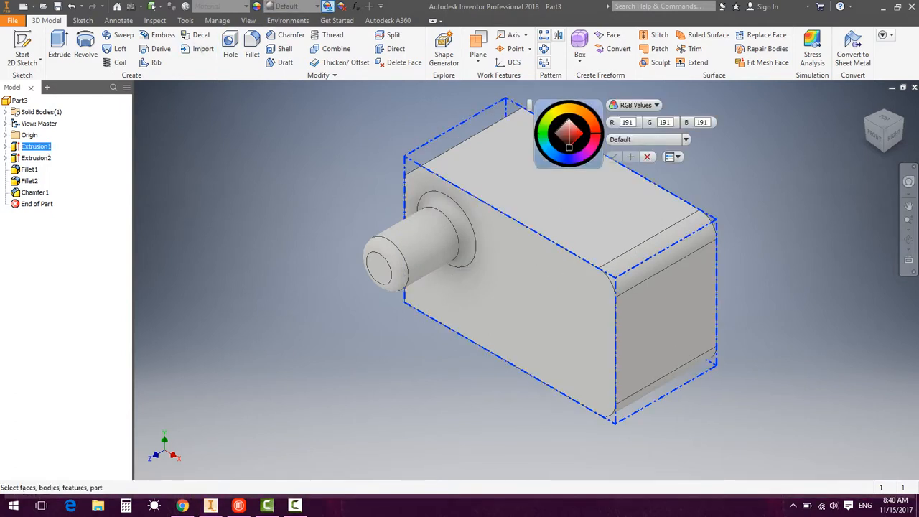
pyautogui.click(584, 134)
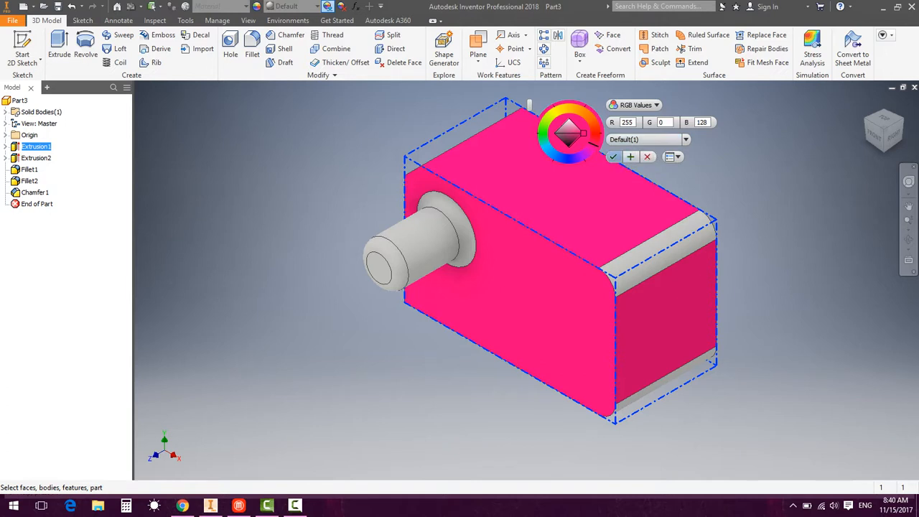
pyautogui.click(613, 156)
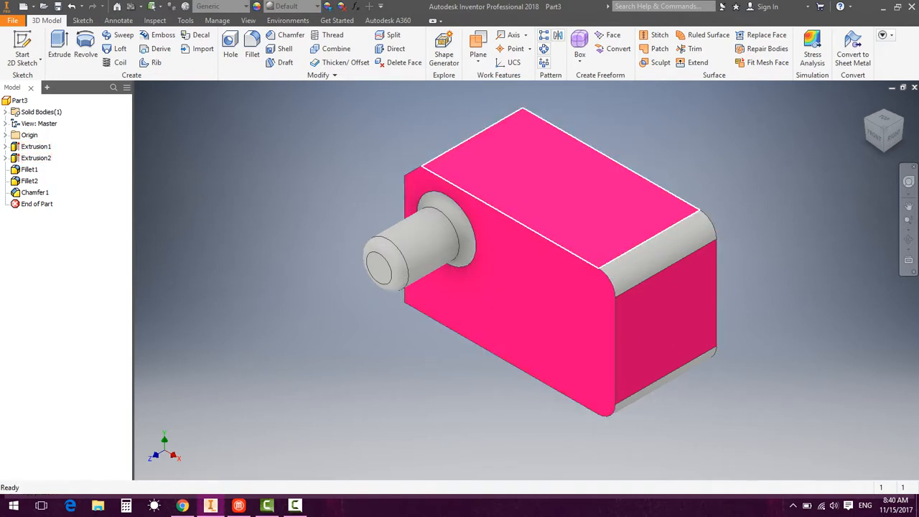
# Apply a matching pink appearance (RGB 255, 0, 119) to the cylinder extrusion, both fillets and the chamfer together.
pyautogui.click(30, 181)
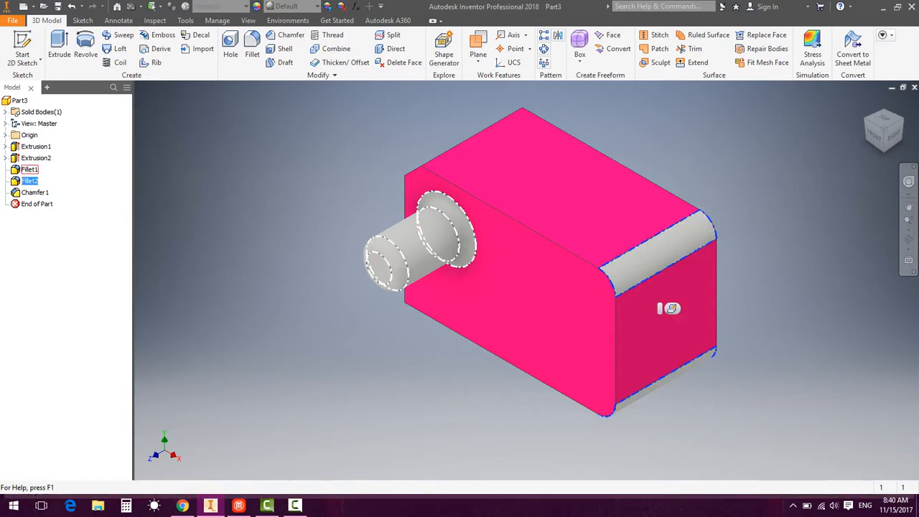
pyautogui.keyDown('ctrl'); pyautogui.click(36, 158); pyautogui.keyUp('ctrl')
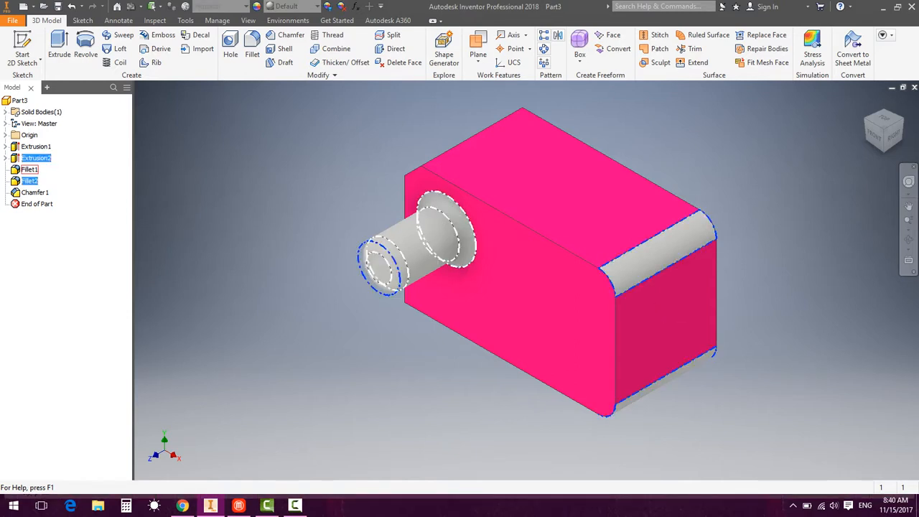
pyautogui.keyDown('ctrl'); pyautogui.click(29, 170); pyautogui.keyUp('ctrl')
pyautogui.keyDown('ctrl'); pyautogui.click(29, 181); pyautogui.keyUp('ctrl')
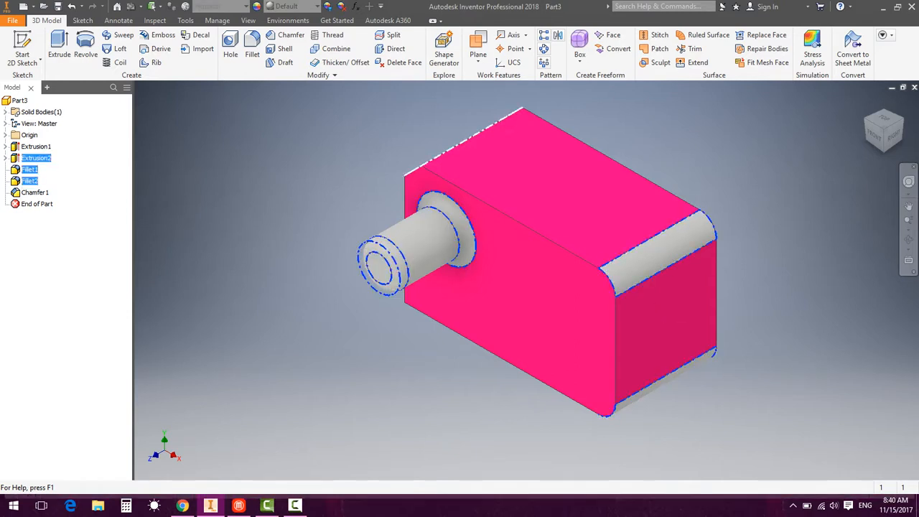
pyautogui.keyDown('ctrl'); pyautogui.click(34, 192); pyautogui.keyUp('ctrl')
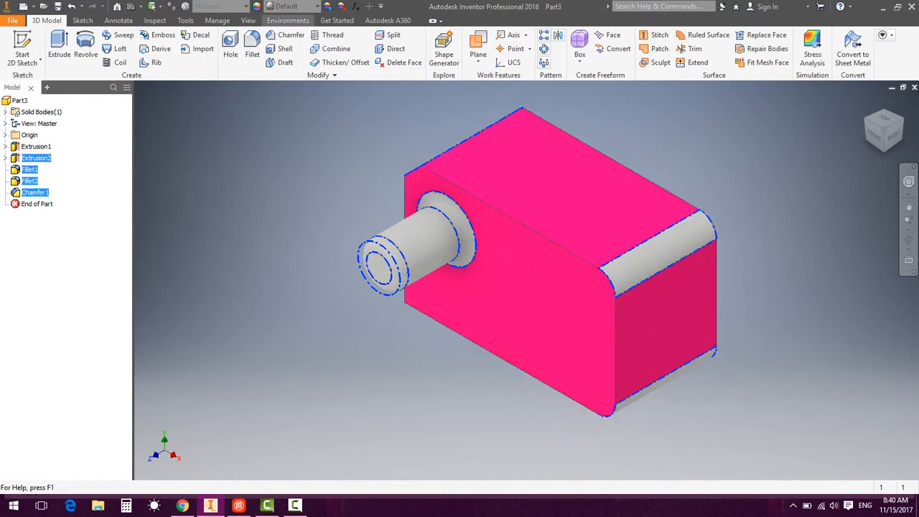
pyautogui.click(328, 6)
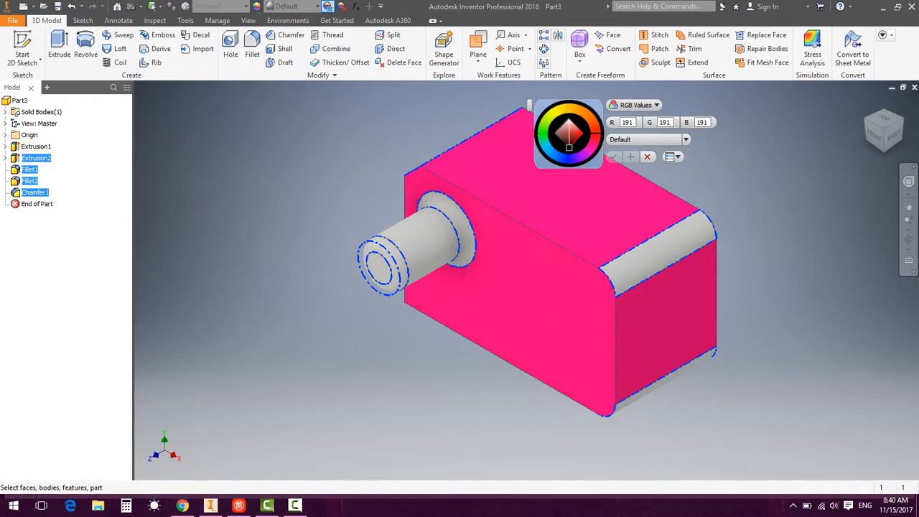
pyautogui.click(593, 142)
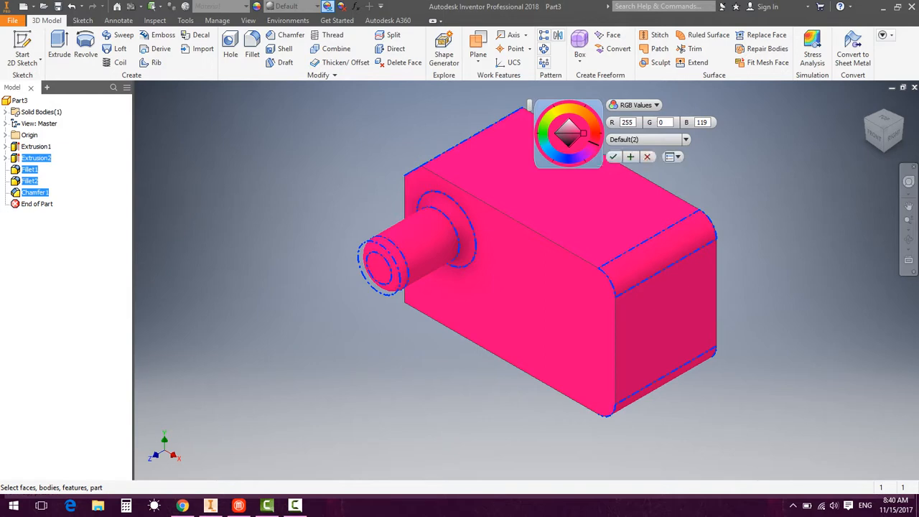
pyautogui.click(613, 157)
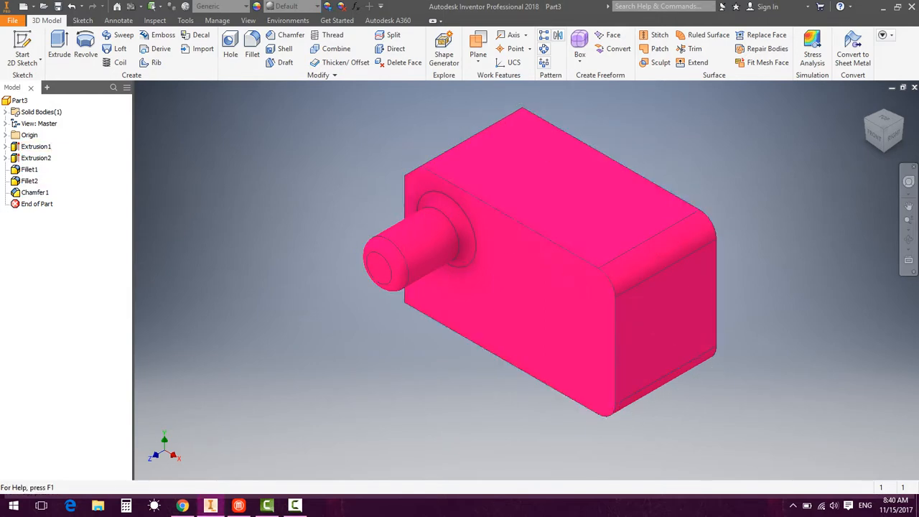
pyautogui.click(36, 146)
pyautogui.keyDown('ctrl'); pyautogui.click(36, 158); pyautogui.keyUp('ctrl')
pyautogui.keyDown('ctrl'); pyautogui.click(30, 169); pyautogui.keyUp('ctrl')
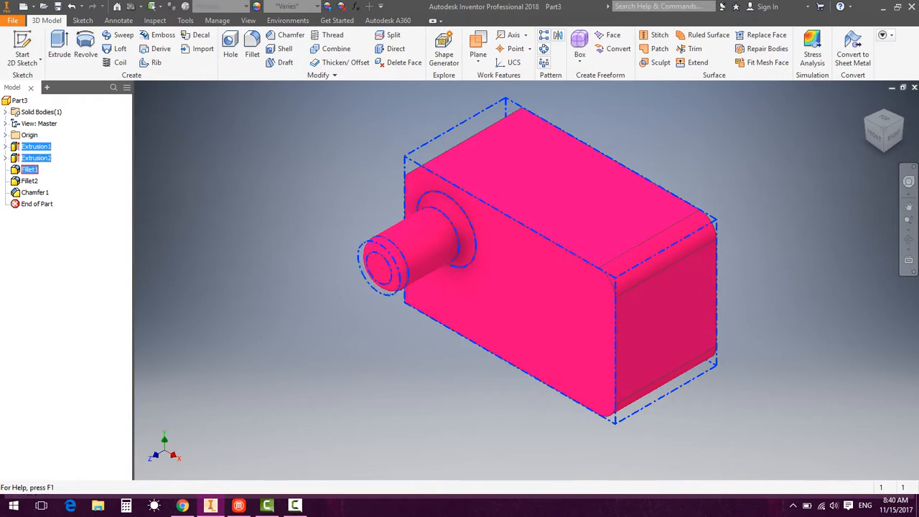
pyautogui.keyDown('ctrl'); pyautogui.click(29, 181); pyautogui.keyUp('ctrl')
pyautogui.keyDown('ctrl'); pyautogui.click(35, 192); pyautogui.keyUp('ctrl')
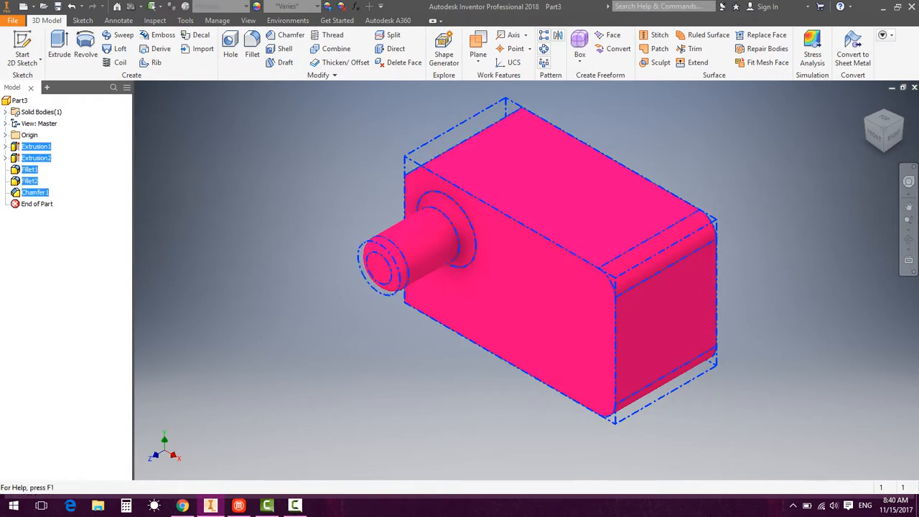
pyautogui.press('Escape')
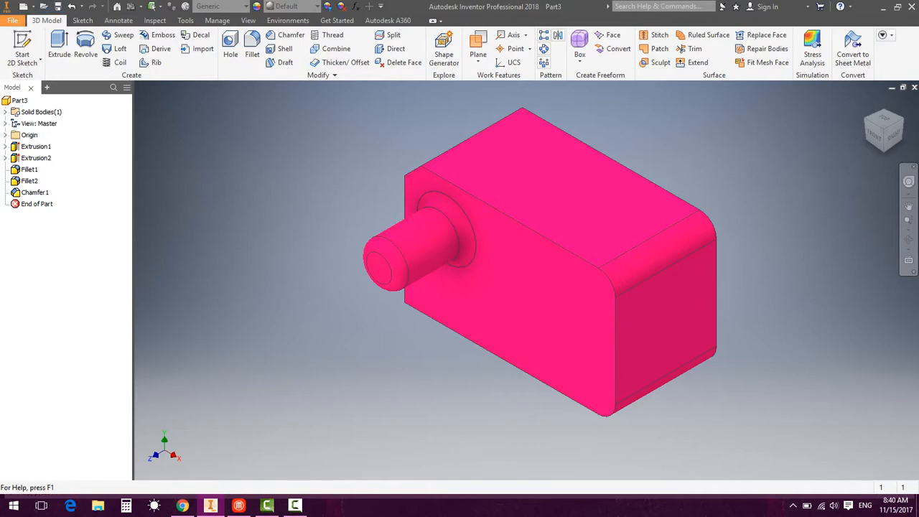
# Save the part to the Desktop as an Inventor part file, named with the author's surname followed by 153.
pyautogui.click(12, 20)
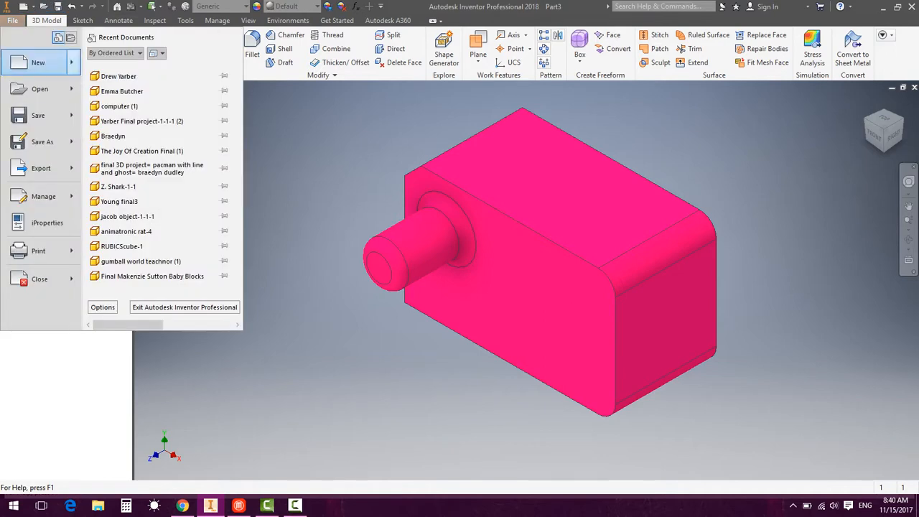
pyautogui.click(33, 141)
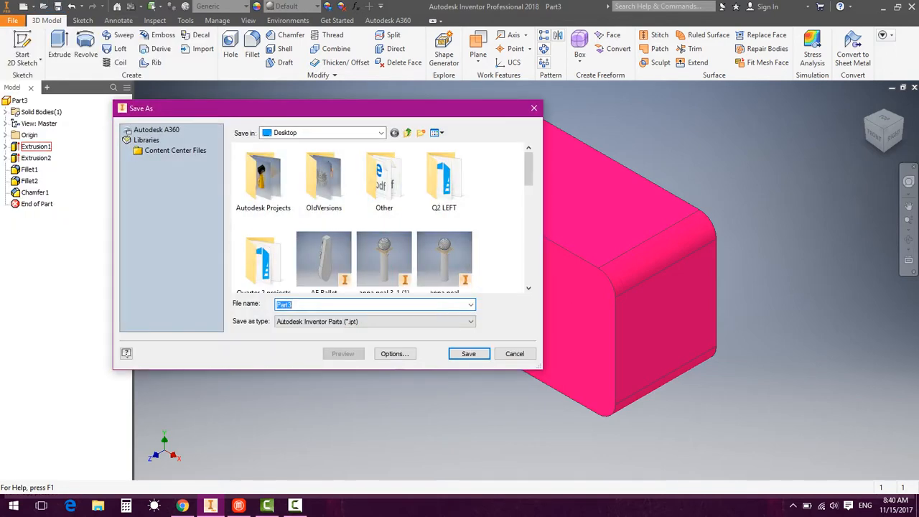
pyautogui.write('Bennett')
pyautogui.write('153')
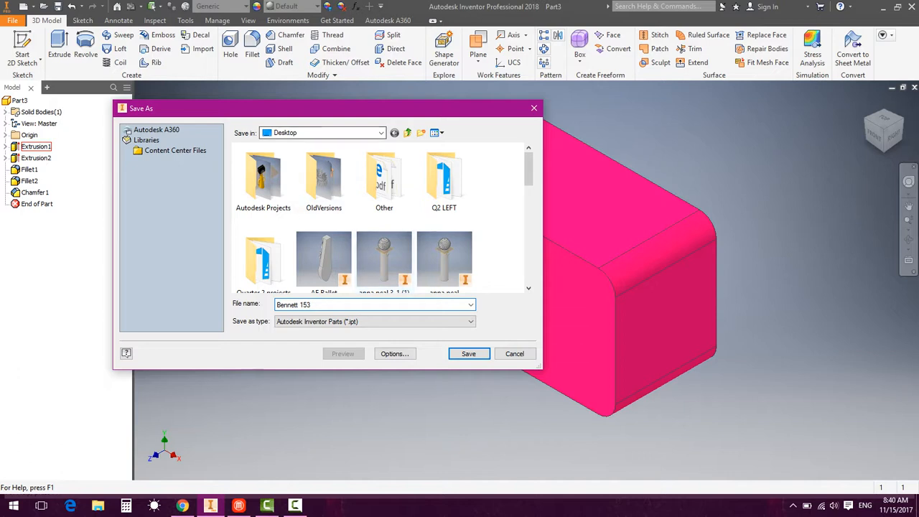
pyautogui.click(381, 133)
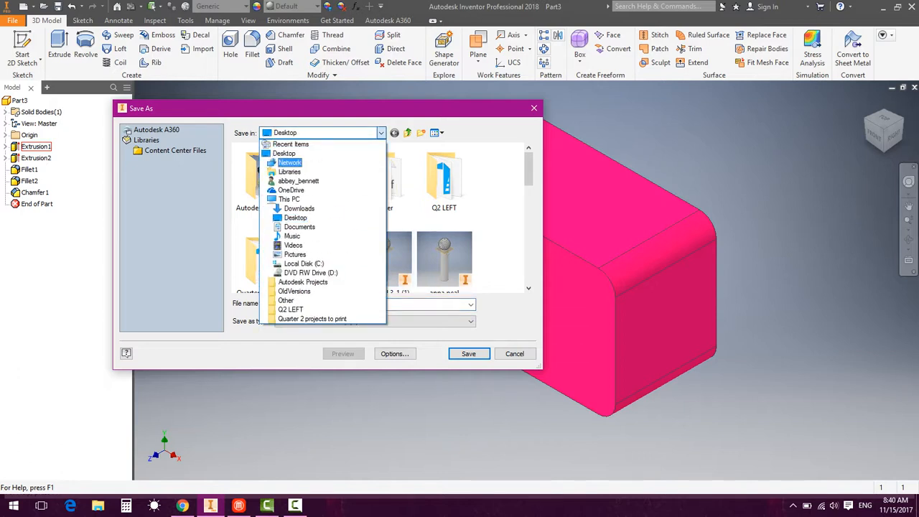
pyautogui.click(286, 154)
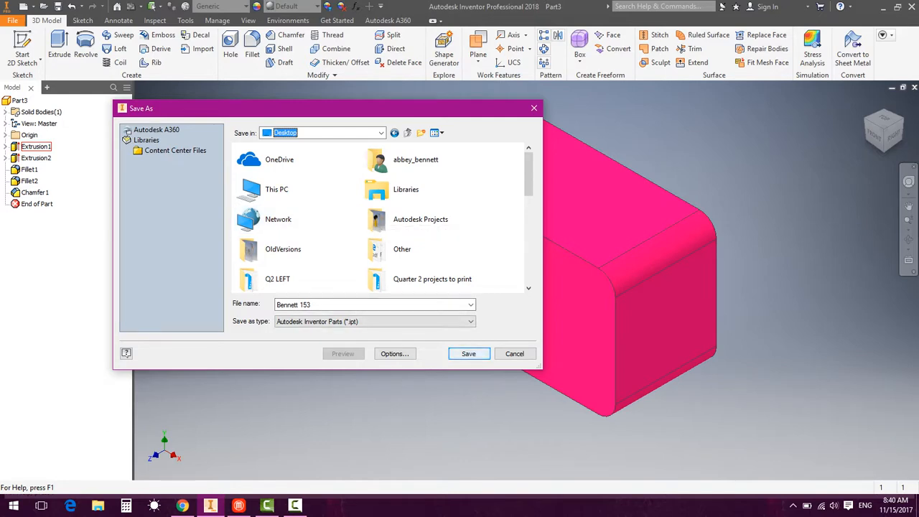
pyautogui.click(468, 354)
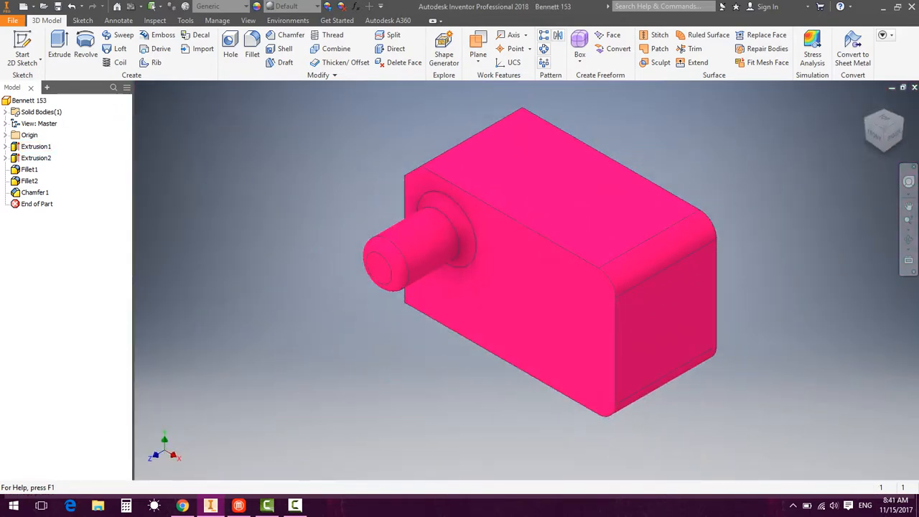